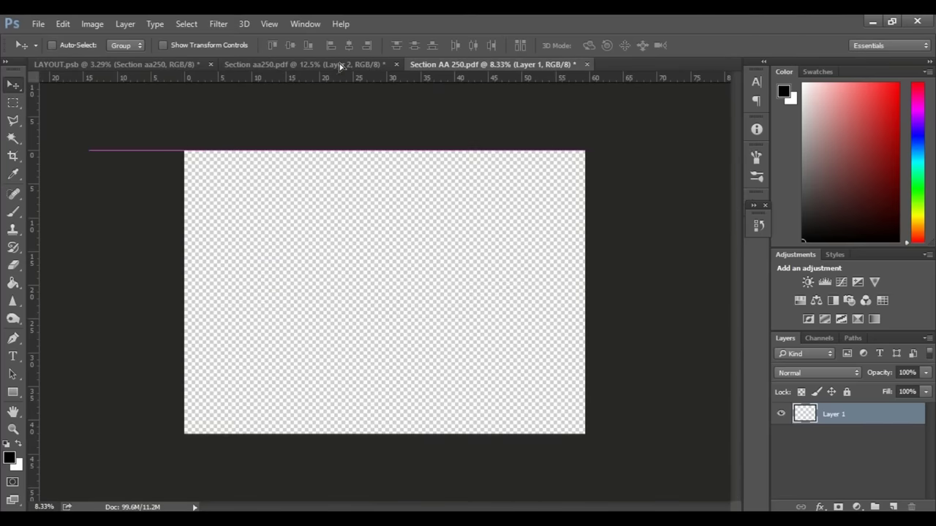
left_click(339, 67)
scroll(407, 276, "down", 2)
left_click_drag(366, 252, 454, 325)
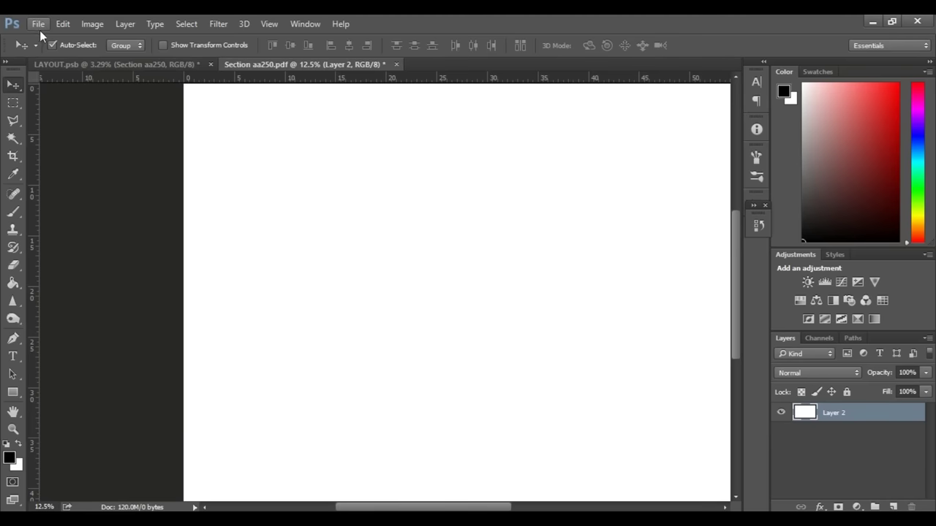
Step: Open the Section AA 250 PDF from the New folder directory with the offered import settings
left_click(38, 24)
left_click(42, 48)
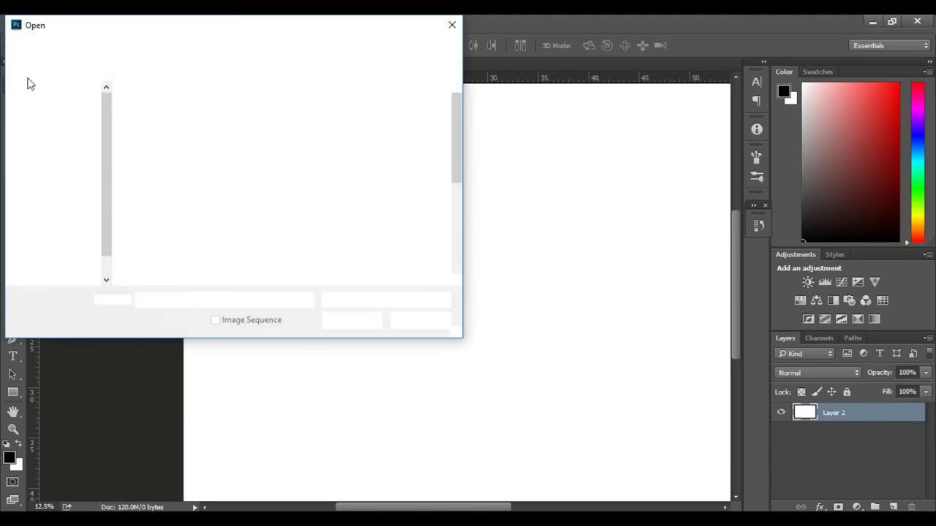
scroll(438, 204, "down", 5)
double_click(250, 172)
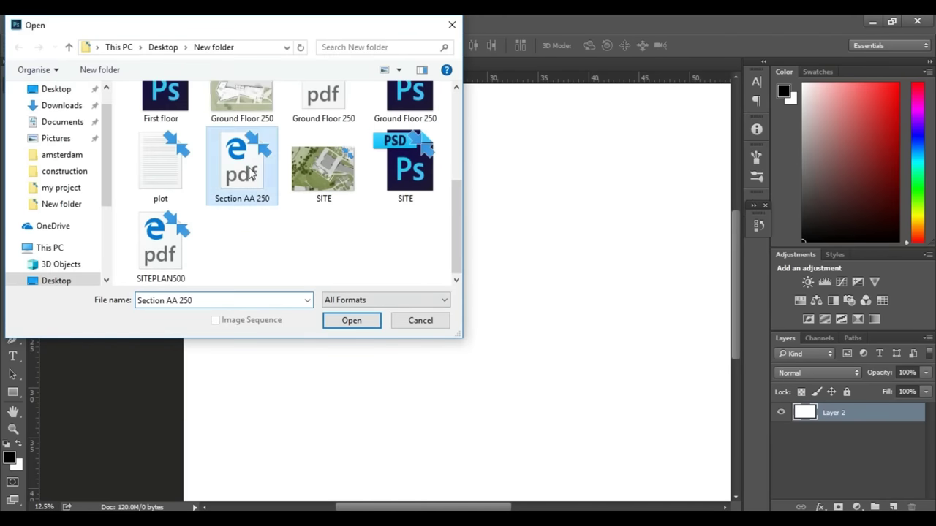
left_click(645, 349)
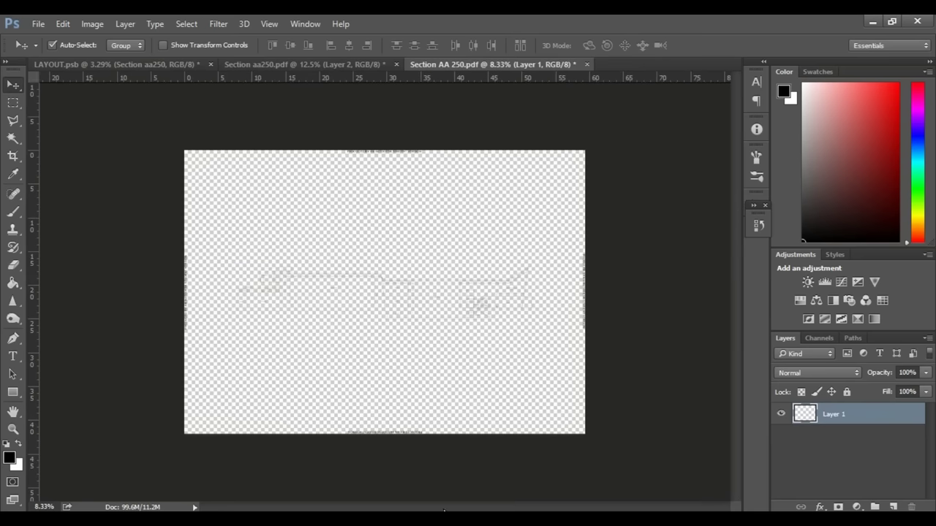
Step: Copy the section drawing into the Section aa250.pdf document and centre it on the white canvas
left_click(340, 64)
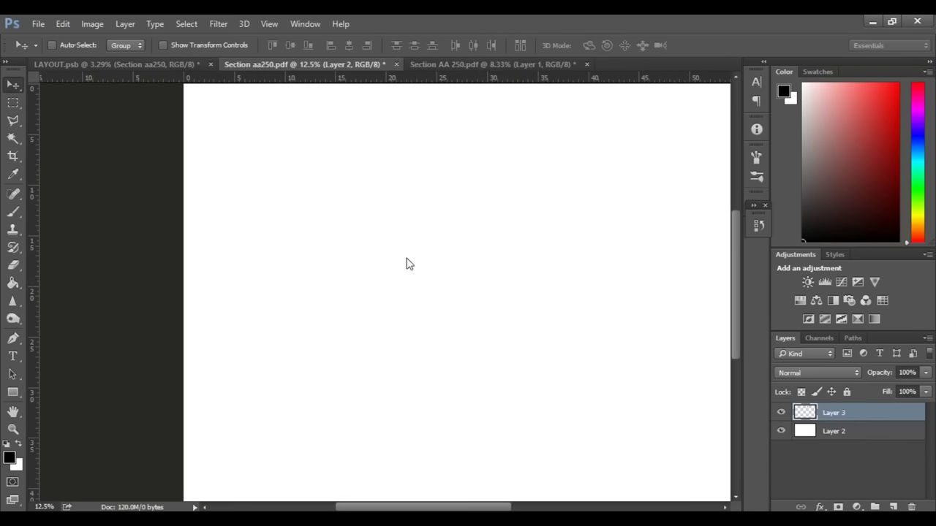
key("ctrl+minus")
left_click_drag(382, 253, 455, 324)
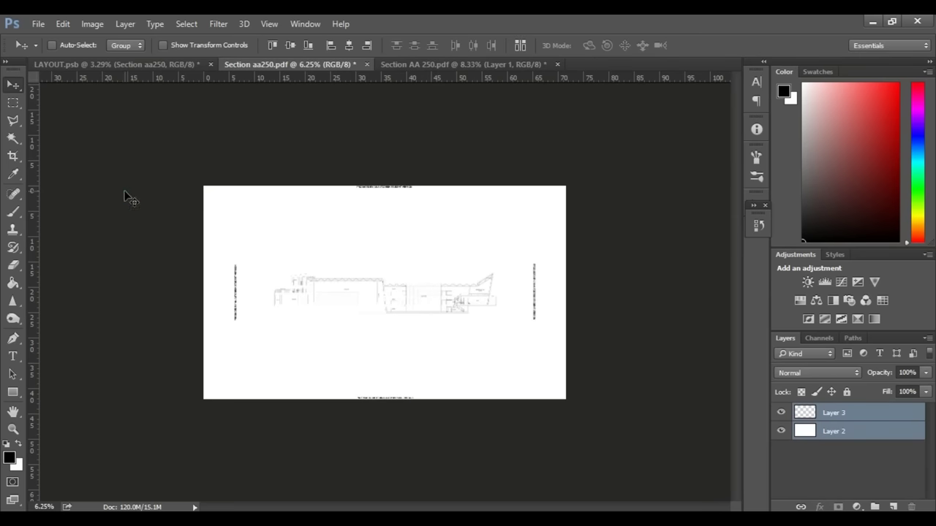
Step: Erase the stamp text around the margins of the imported section drawing on its own layer
key("ctrl+plus")
left_click(877, 430)
left_click(870, 413)
key("e")
right_click(545, 224)
left_click(654, 290)
left_click_drag(584, 252, 583, 331)
left_click_drag(394, 153, 420, 155)
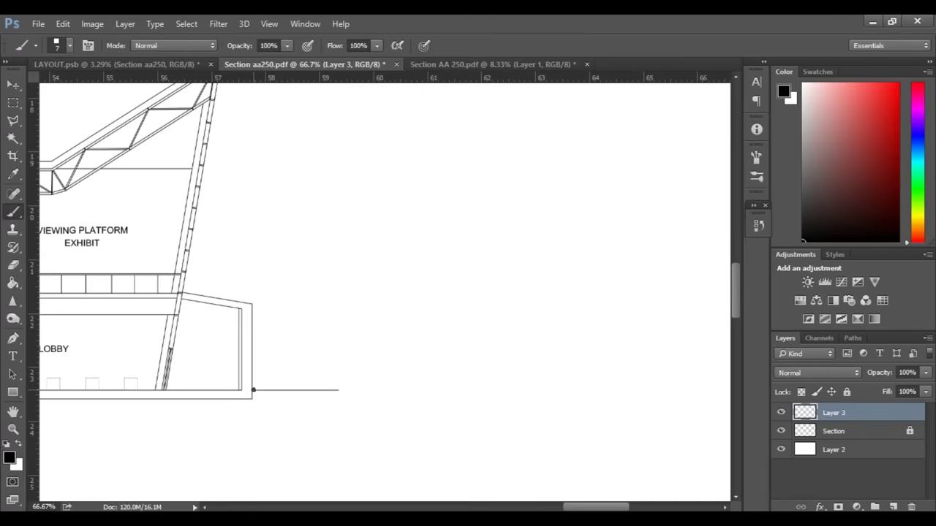
Step: Brush a straight black 7 px ground line from both sides of the building to the canvas edges and name its layer Ground line
left_click_drag(39, 390, 731, 390)
scroll(385, 293, "right", 5)
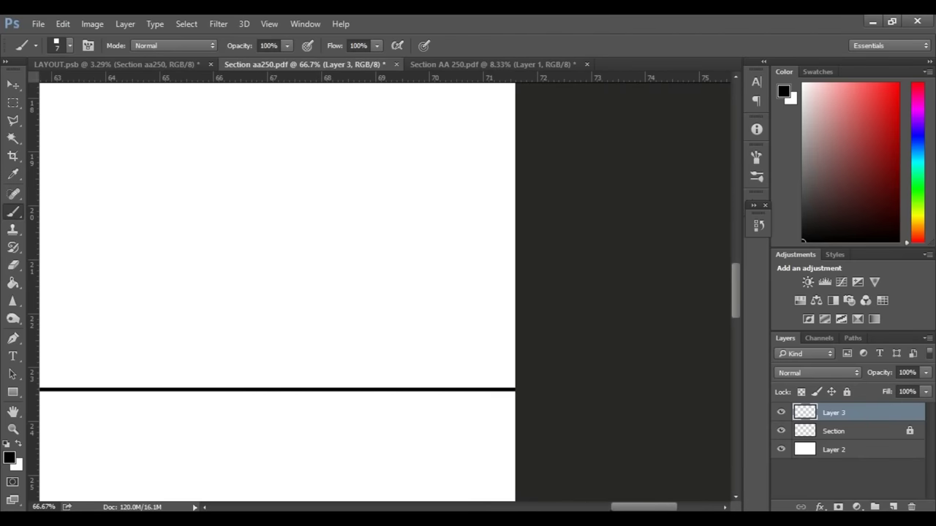
scroll(385, 293, "left", 10)
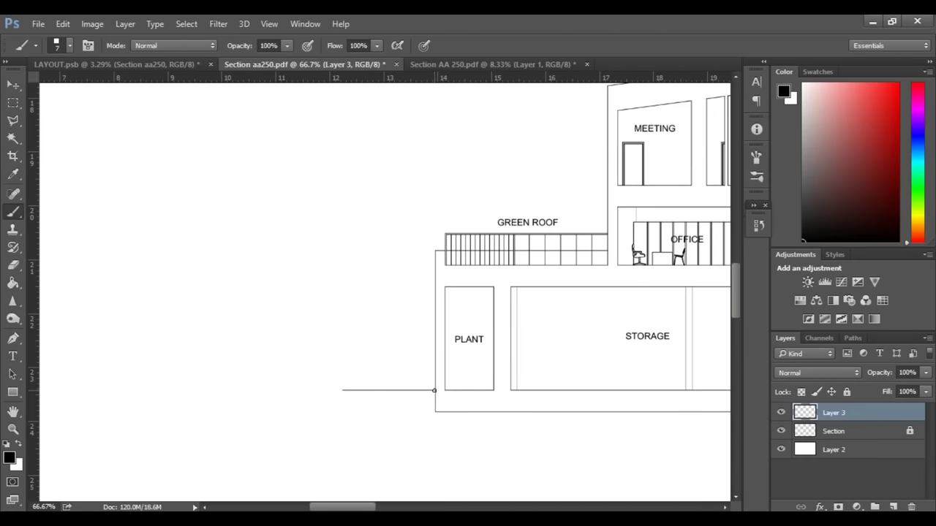
scroll(434, 390, "left", 5)
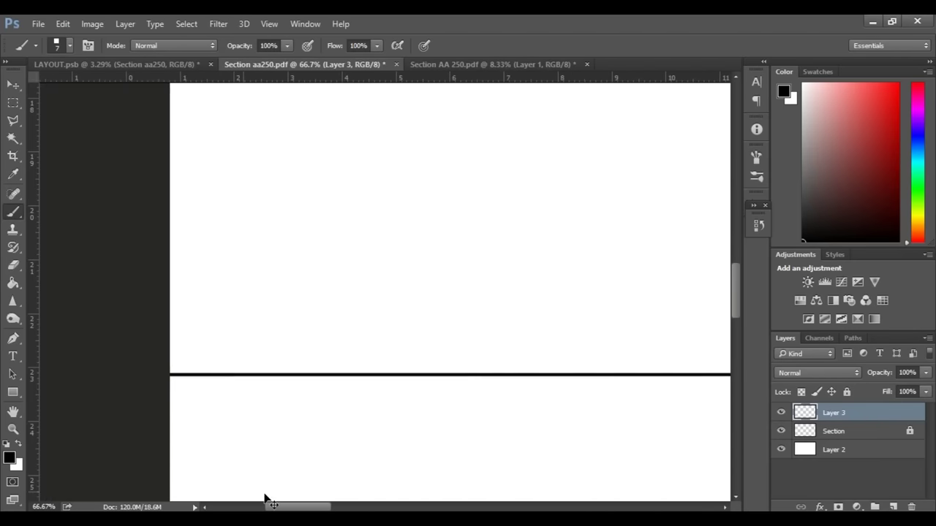
scroll(316, 348, "down", 1)
scroll(316, 348, "right", 8)
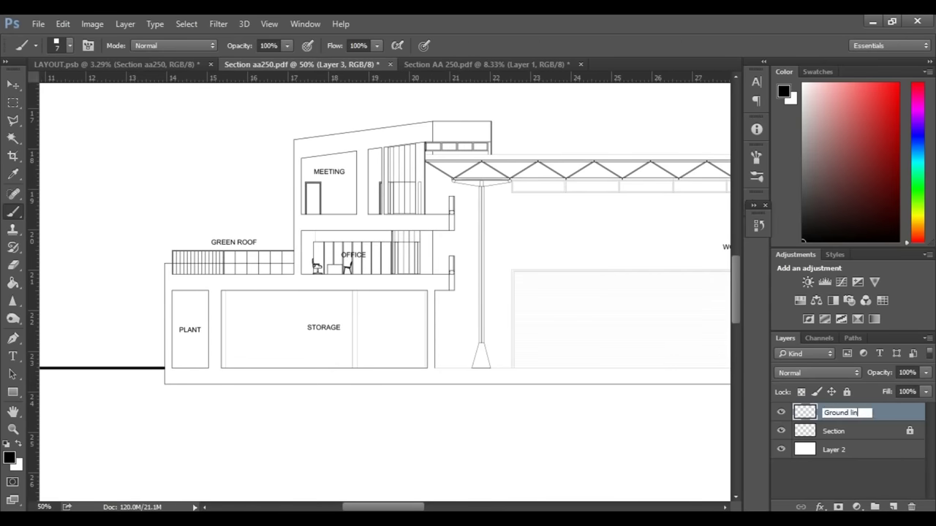
Step: Select the cut walls, floors and roof around the plant, storage, office and meeting rooms on the Section layer with the Magic Wand
left_click(828, 436)
key("w")
left_click(177, 280)
scroll(176, 281, "right", 10)
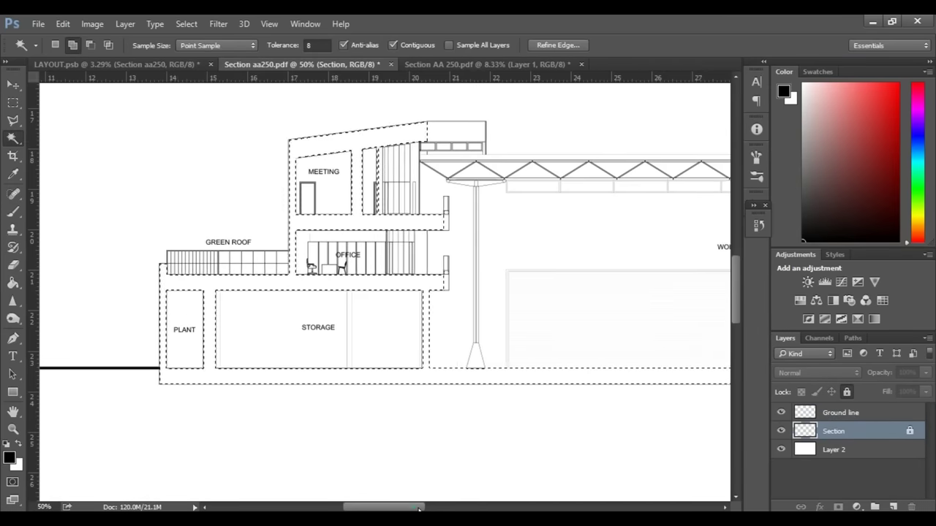
left_click(116, 158)
left_click(139, 307)
Step: Add the cut slabs, basement walls, roof and stair flights around the exhibit, lobby and viewing platform areas to the selection
left_click_drag(461, 505, 465, 507)
scroll(285, 376, "down", 1)
scroll(492, 483, "up", 1)
scroll(493, 482, "right", 5)
left_click(393, 366, "shift")
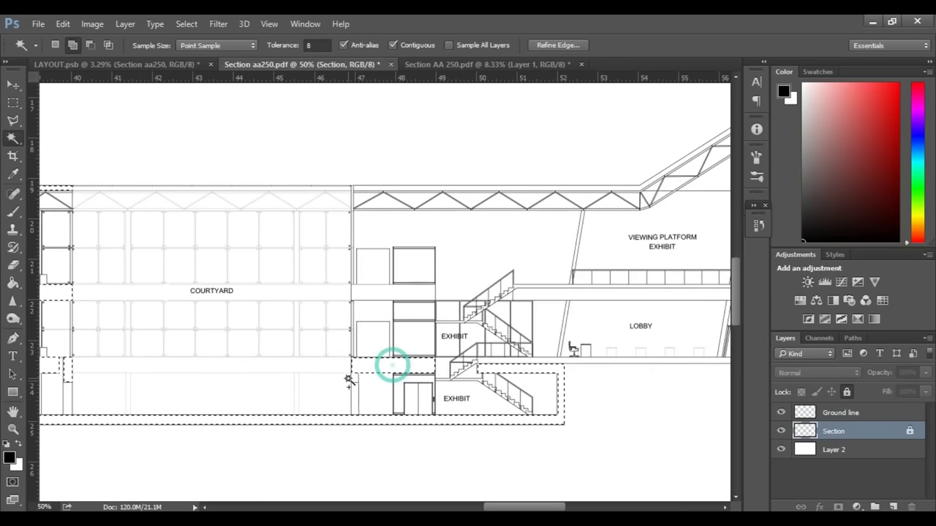
left_click(563, 356)
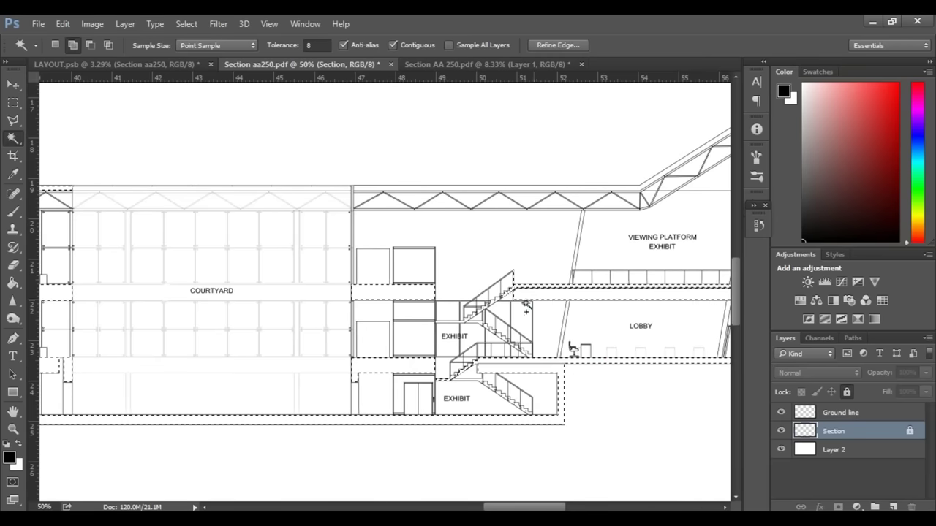
scroll(508, 348, "right", 2)
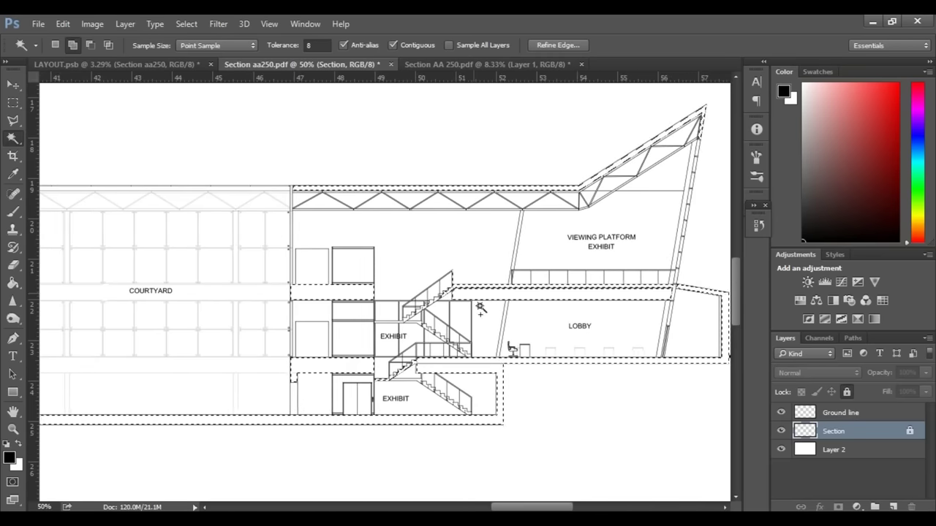
scroll(441, 430, "up", 3)
scroll(446, 421, "down", 5)
scroll(449, 349, "up", 9)
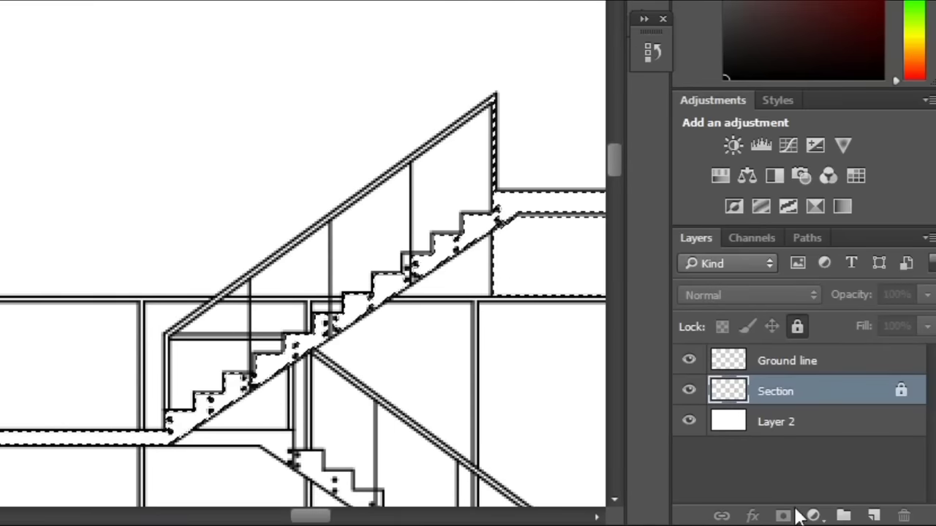
Step: Fill the selected cut structure with a black (000000) Solid Color fill layer
left_click(856, 506)
left_click(844, 213)
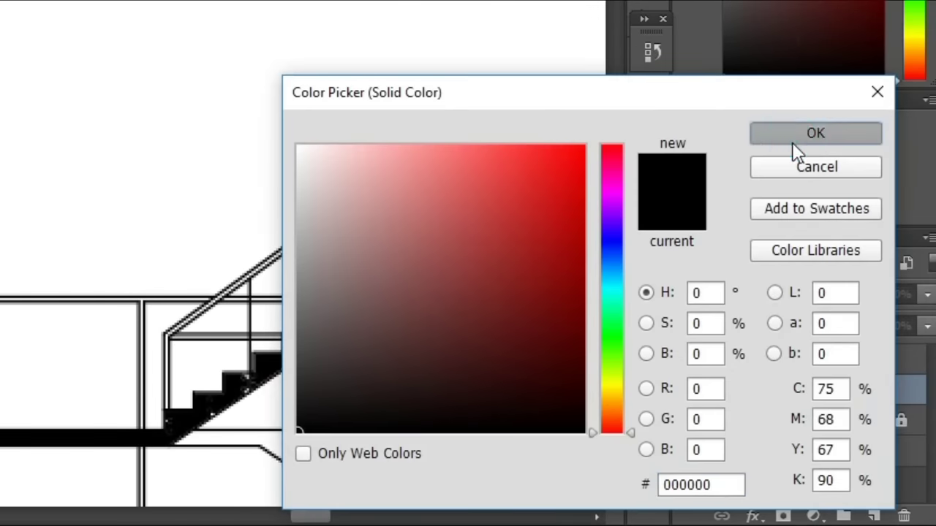
left_click(793, 142)
Step: Select the courtyard's glazing bays and the adjoining exhibit glazing panels with the Rectangular Marquee
key("ctrl+0")
key("ctrl+plus")
key("ctrl+plus")
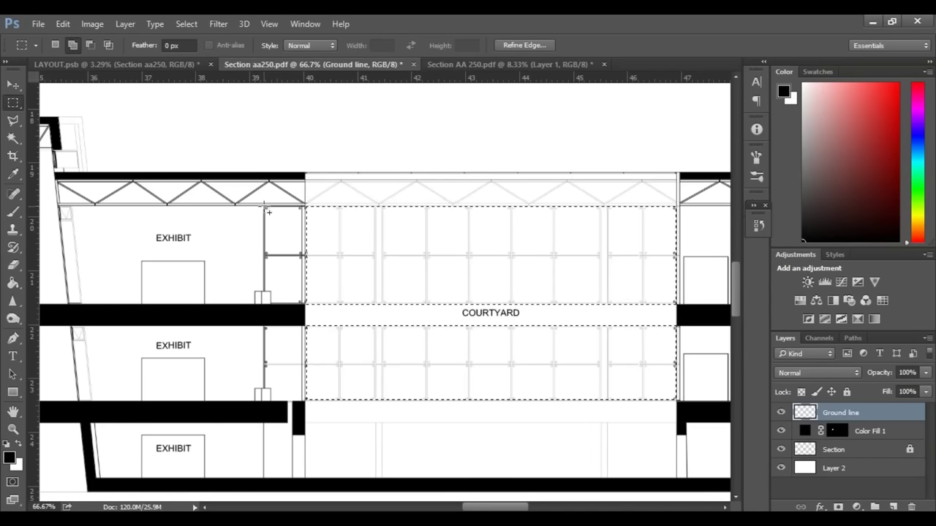
key("ctrl+plus")
left_click_drag(326, 278, 495, 293)
key("ctrl+plus")
left_click_drag(473, 357, 518, 380)
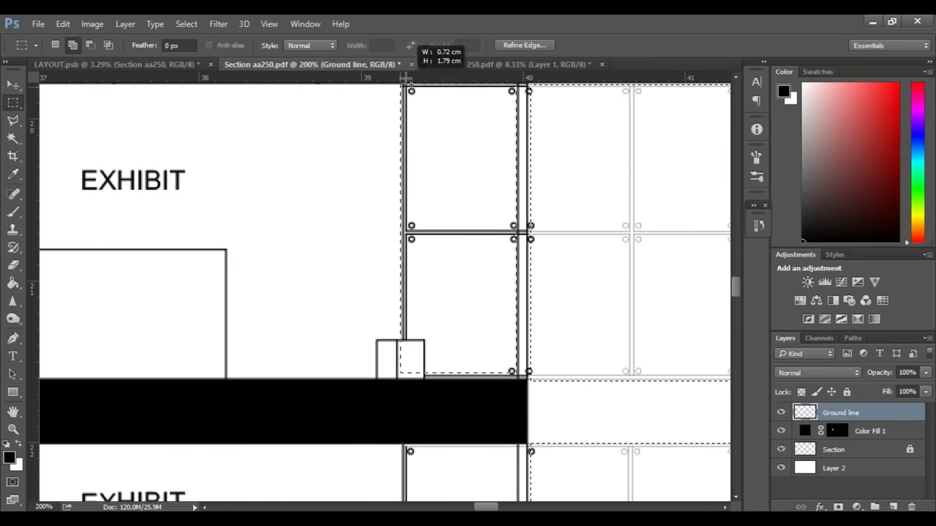
left_click_drag(406, 77, 408, 96)
left_click_drag(432, 371, 425, 390)
Step: Add the lift enclosure's panels and doors and the glazed stair balustrades beside the exhibit spaces to the glass selection
scroll(568, 357, "down", 14)
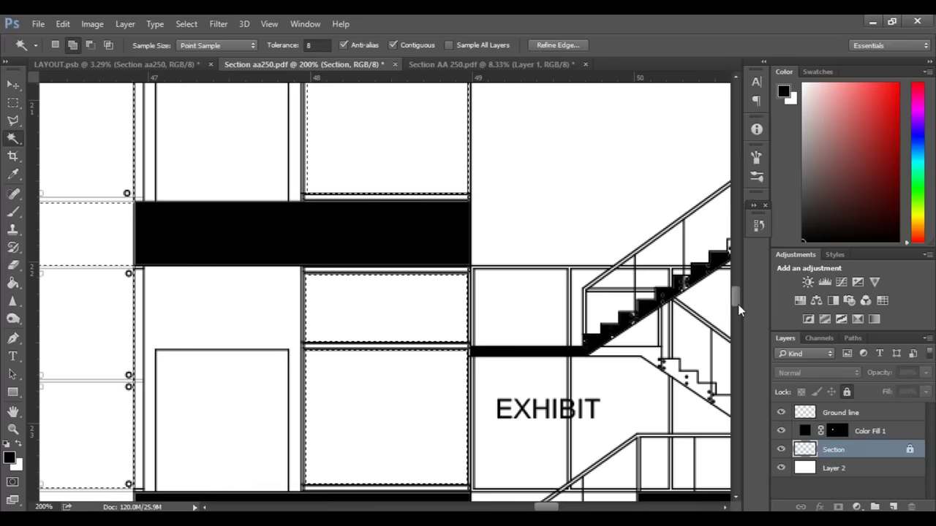
left_click_drag(738, 305, 738, 325)
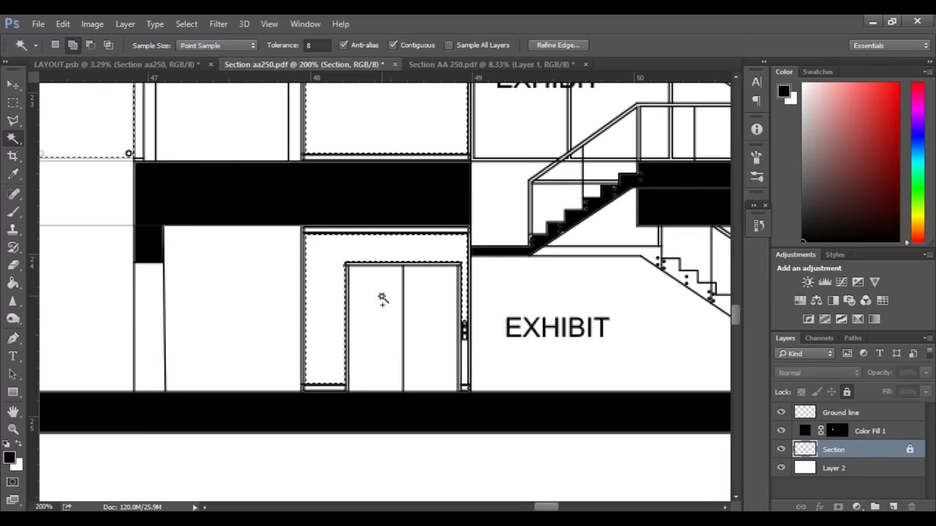
left_click(383, 298)
left_click_drag(582, 165, 285, 297)
left_click(283, 300)
key("ctrl+plus")
key("m")
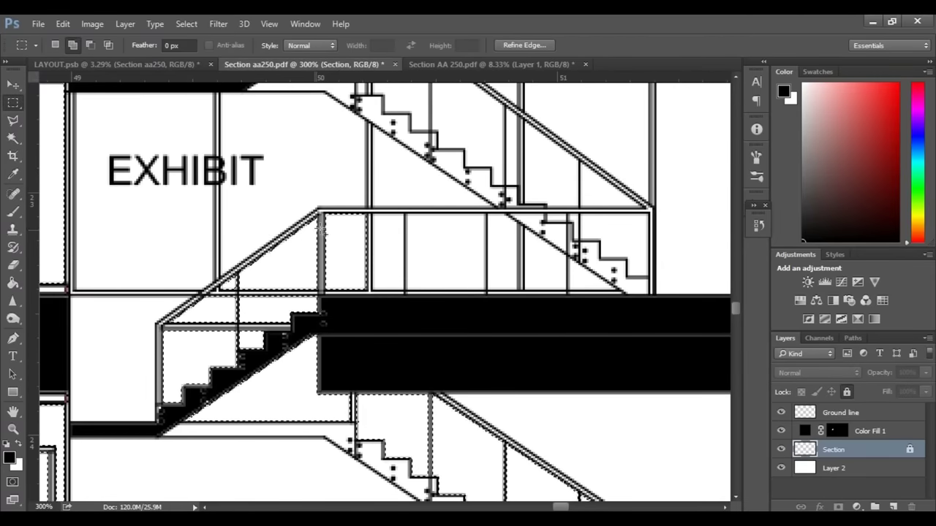
left_click_drag(341, 233, 406, 288)
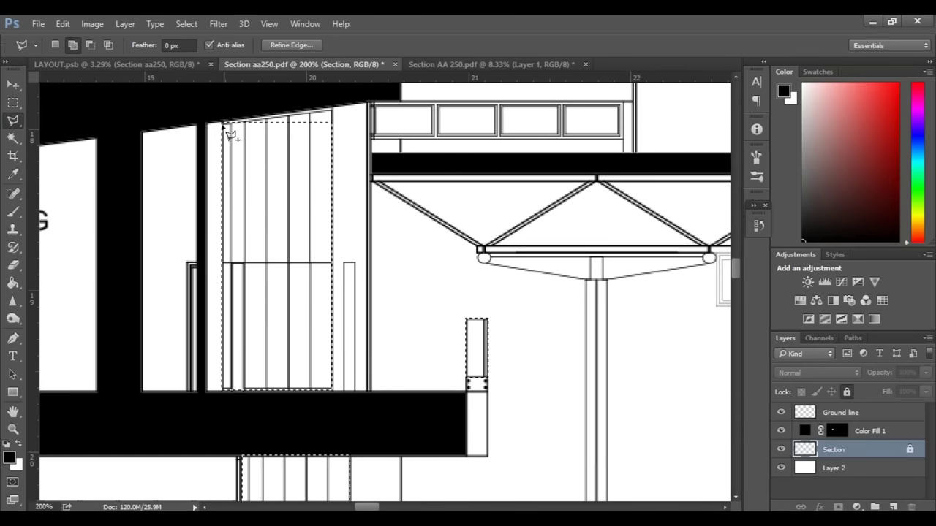
Step: Add the glazing beside the meeting room, the small clerestory windows and the workshop's high-level panes to the glass selection
scroll(208, 106, "up", 1)
key("m")
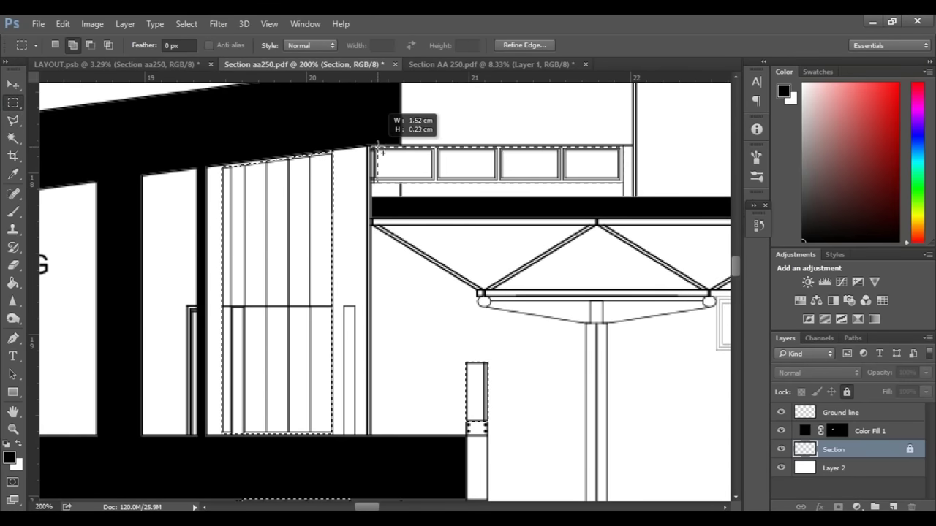
left_click_drag(378, 149, 556, 288)
left_click(88, 256)
scroll(88, 256, "left", 10)
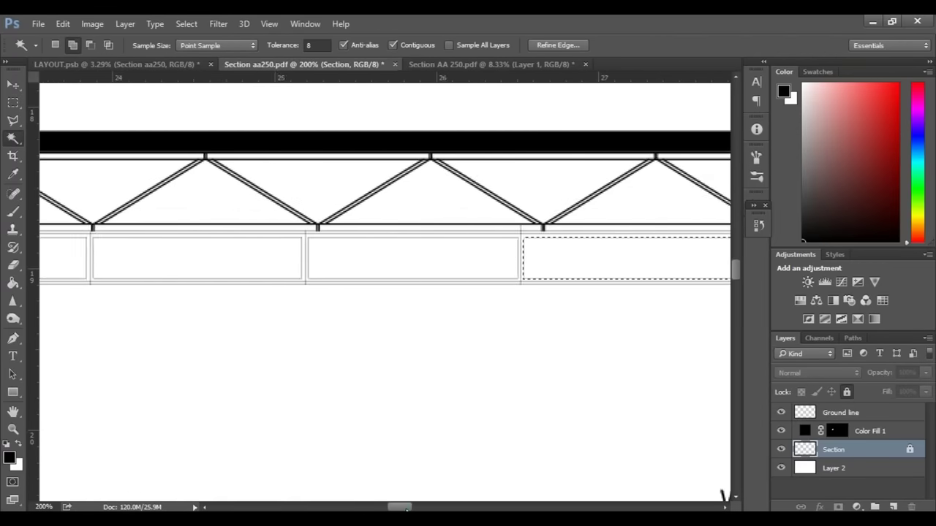
Step: Fill the selected glazing with a pale blue Solid Color fill layer
left_click(857, 506)
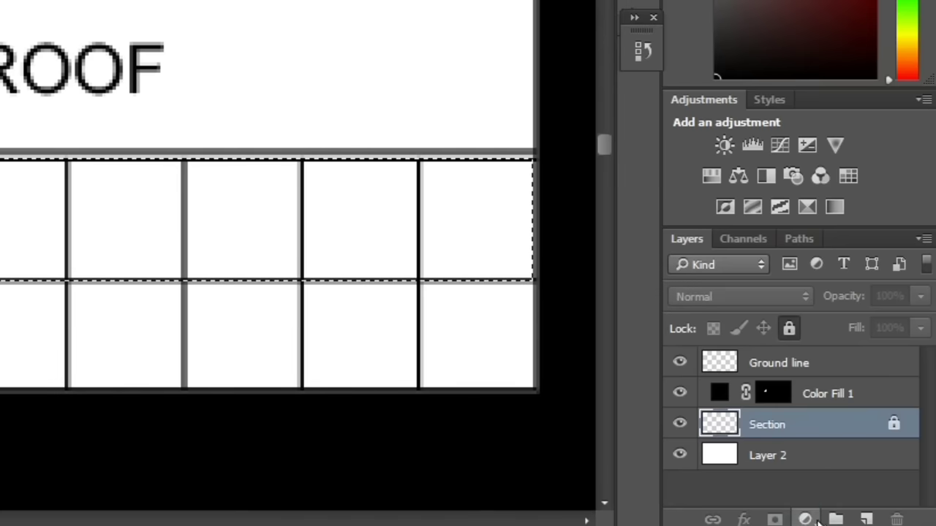
left_click(805, 519)
left_click(820, 24)
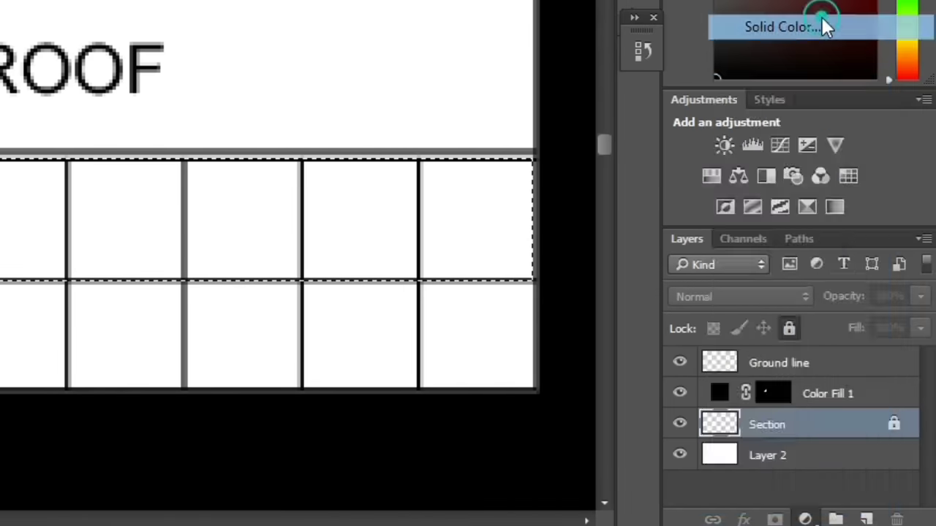
left_click(602, 262)
left_click_drag(479, 230, 312, 158)
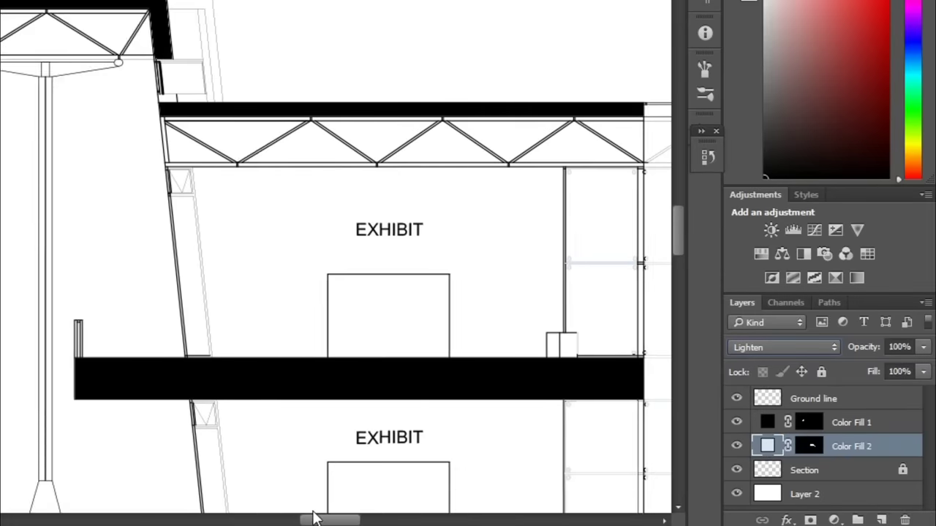
Step: Set the pale blue glass layer's blend mode to Normal and reduce its fill percentage
left_click_drag(313, 518, 321, 518)
left_click(763, 347)
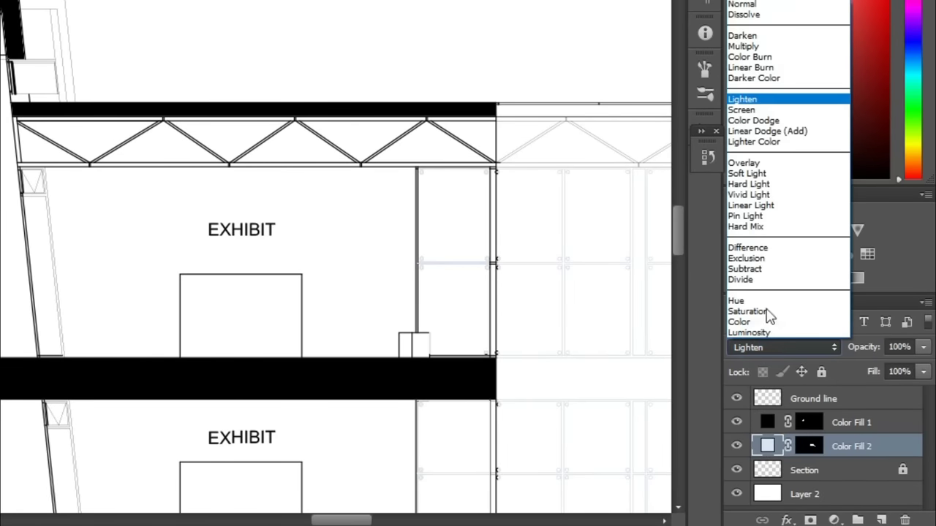
left_click(780, 6)
left_click_drag(892, 374, 881, 374)
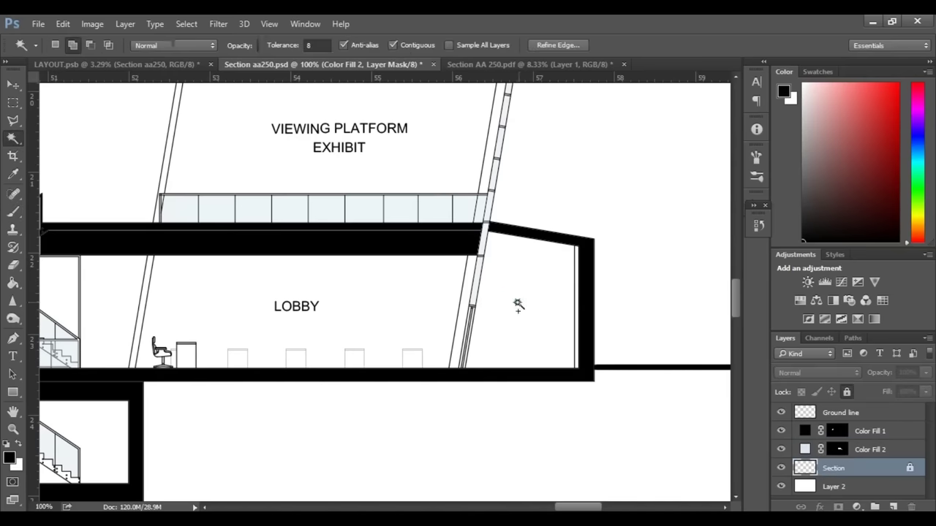
Step: Select the lobby and viewing platform interiors on the Section layer with the Magic Wand, including the roof truss gaps above
scroll(476, 285, "up", 3)
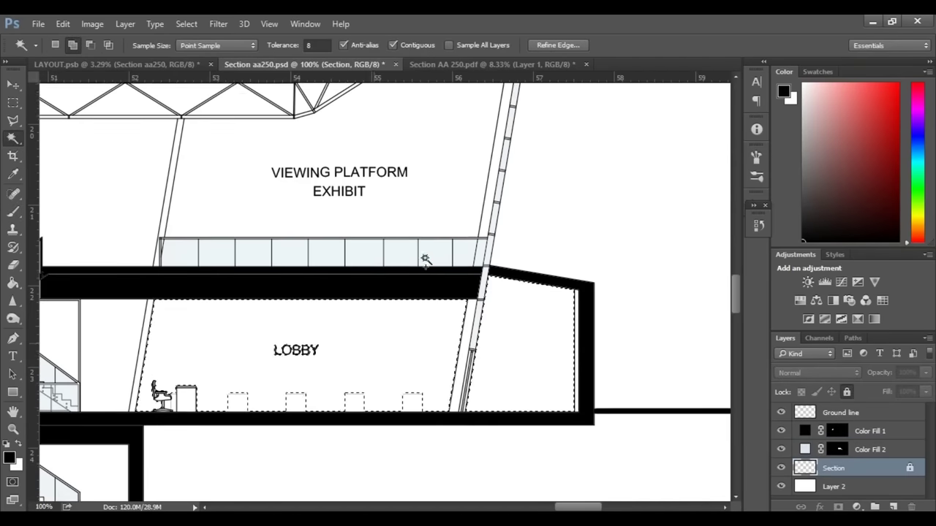
left_click(307, 122)
left_click_drag(218, 423, 474, 372)
key("ctrl+plus")
key("ctrl+plus")
scroll(499, 500, "down", 2)
key("ctrl+minus")
key("ctrl+minus")
key("ctrl+minus")
scroll(468, 439, "up", 2)
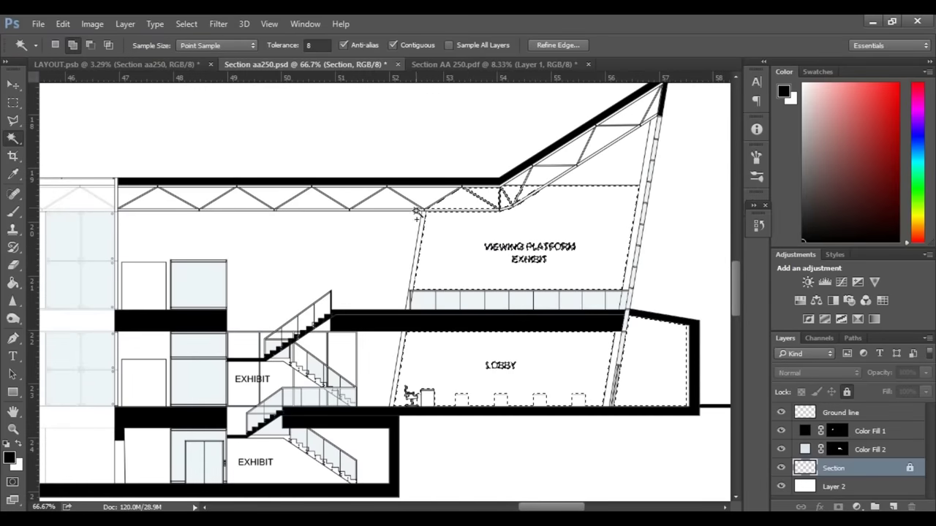
scroll(514, 280, "up", 1)
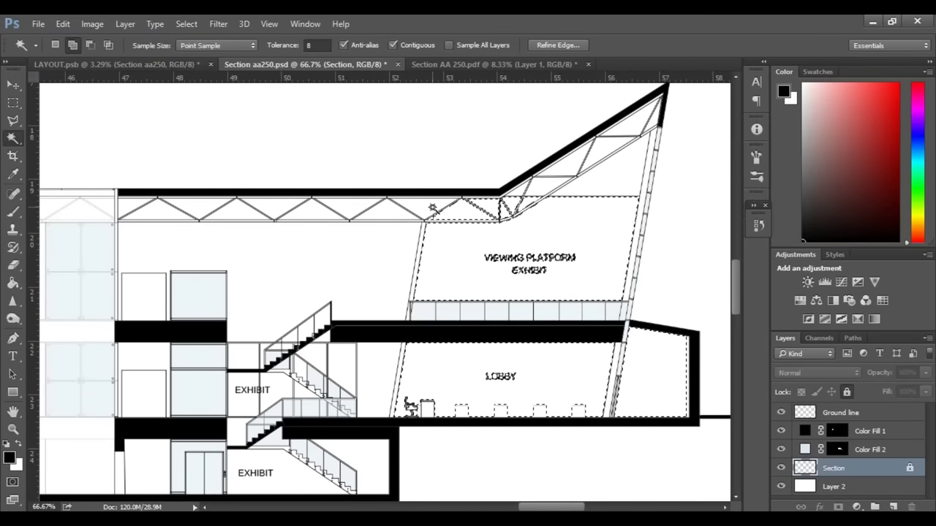
Step: Add the workshop's interior space around the column to the selection
left_click(857, 507)
left_click(811, 205)
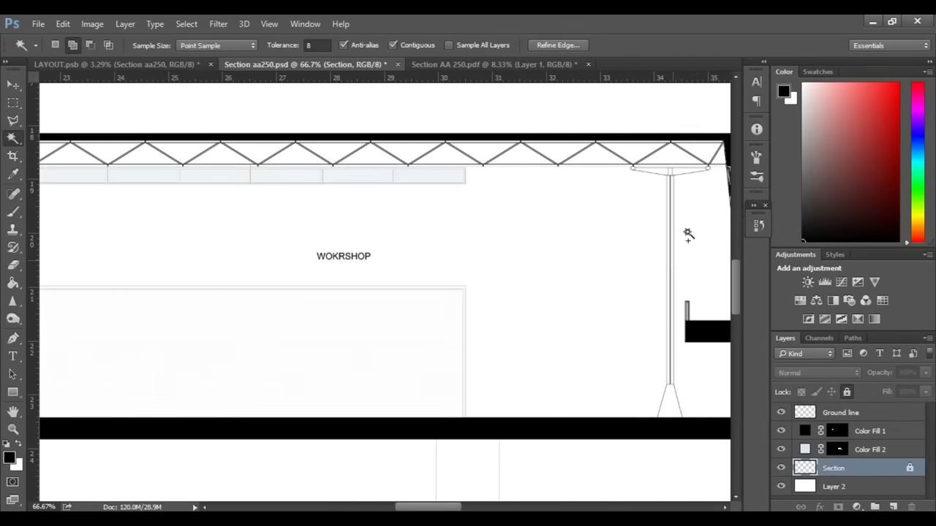
scroll(384, 187, "left", 5)
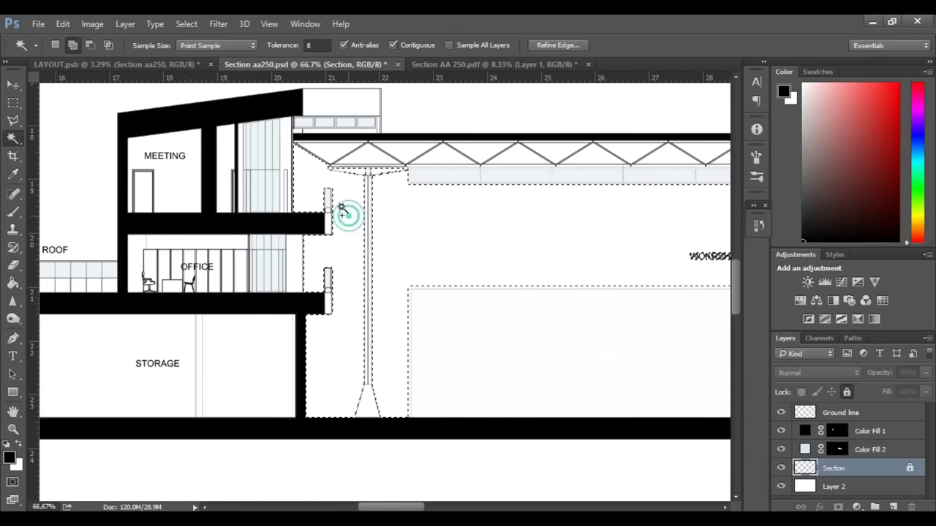
Step: Add the storage rooms and the plant room interiors to the Magic Wand selection
scroll(384, 293, "left", 4)
left_click(497, 382)
left_click(366, 356)
left_click(242, 348)
Step: Fill the selected interiors with a light grey Solid Color fill layer
left_click(857, 507)
left_click(838, 210)
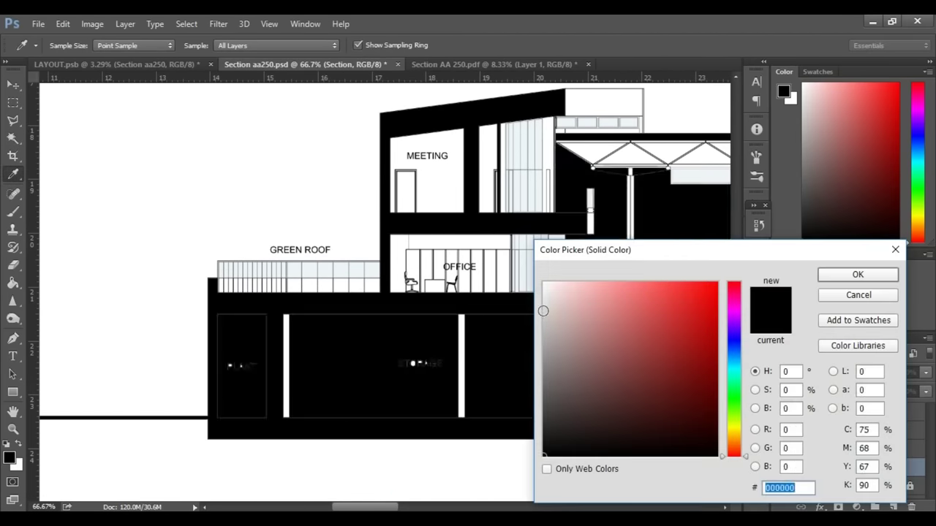
left_click(546, 297)
key("Return")
Step: Select the exhibit and meeting room interiors on the Section layer with the Magic Wand and fill them with a darker warm grey Solid Color layer
key("w")
scroll(512, 292, "right", 10)
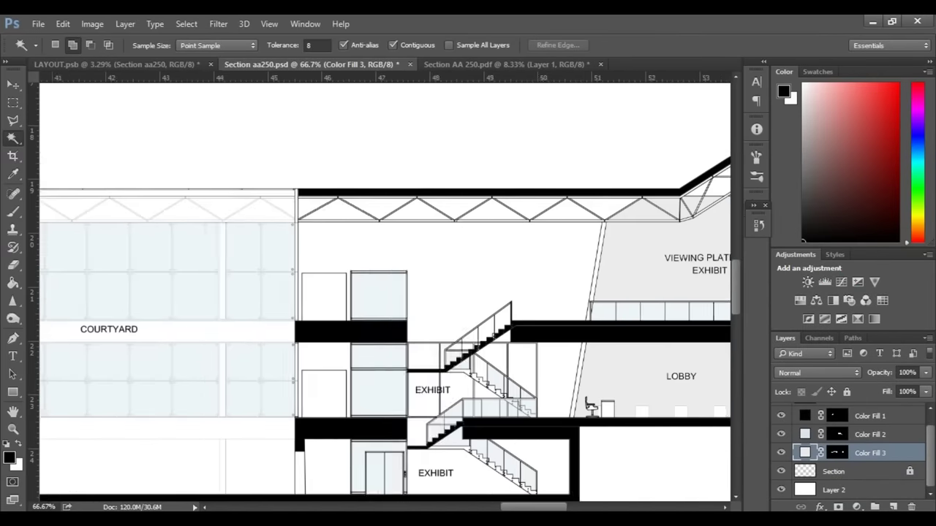
left_click(508, 235)
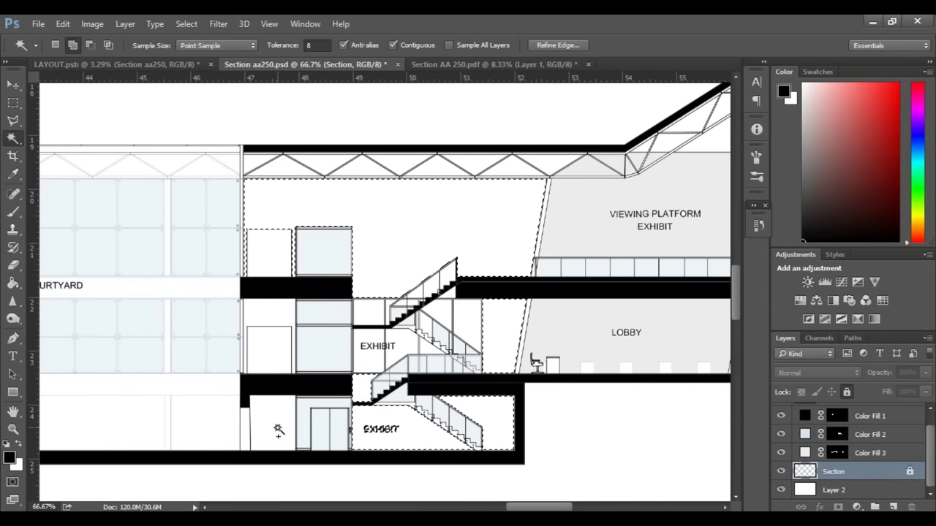
scroll(449, 428, "left", 10)
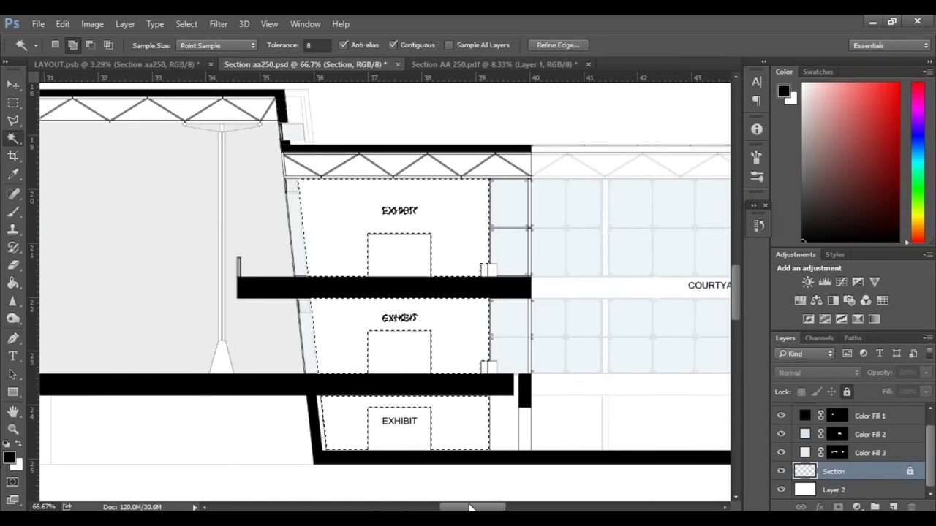
scroll(501, 496, "left", 14)
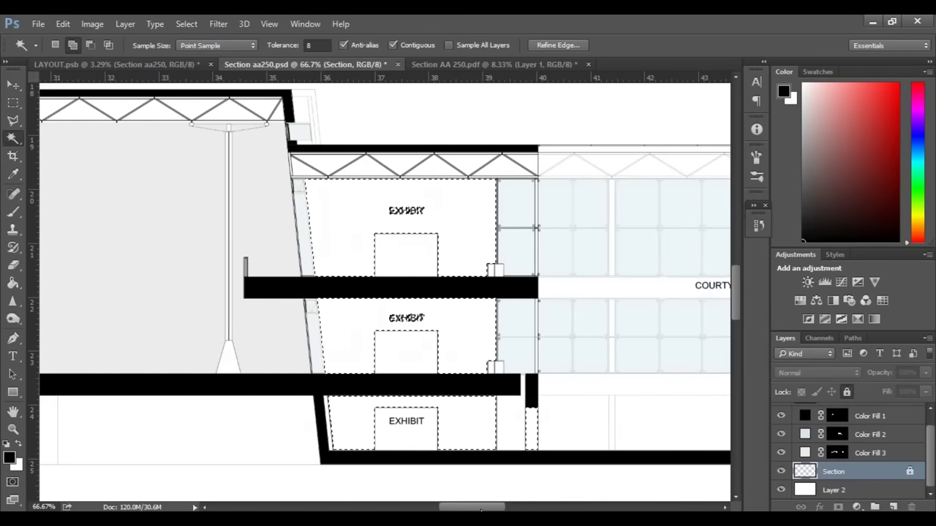
scroll(632, 184, "up", 3)
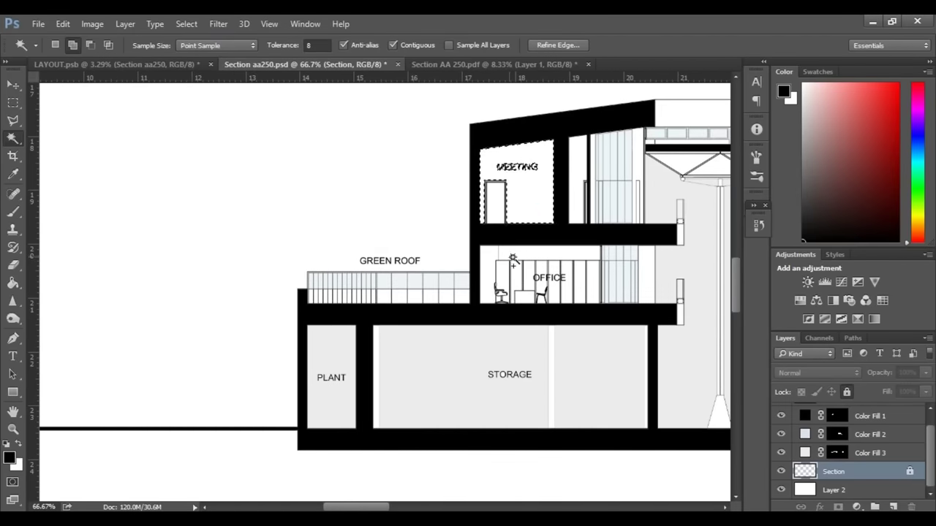
left_click(857, 507)
left_click(834, 209)
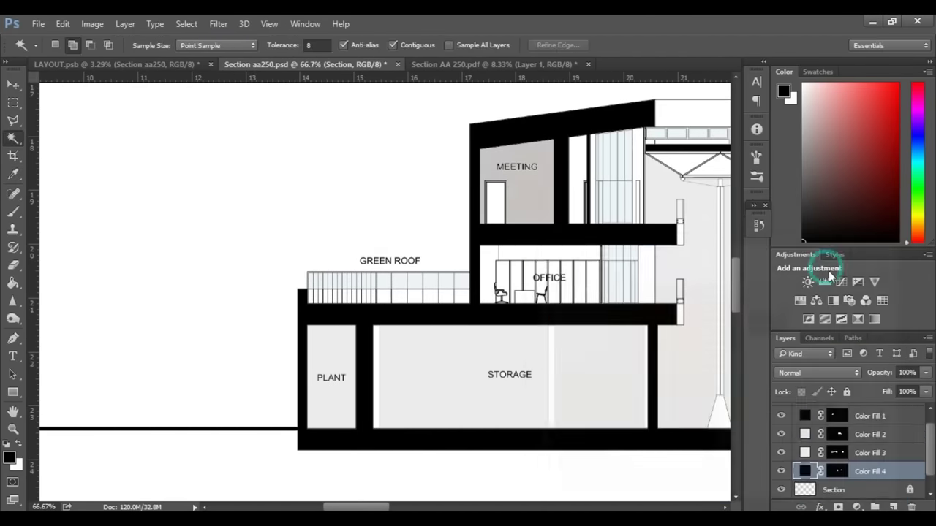
Step: Step back through the history to the Rectangular Marquee state that holds the workshop selection
left_click(758, 226)
left_click(662, 379)
left_click(671, 317)
left_click(681, 285)
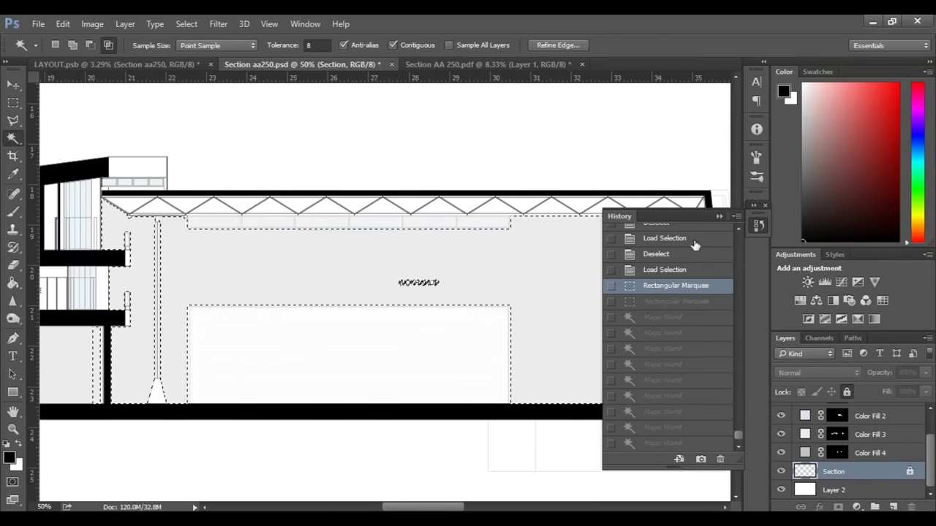
left_click(720, 216)
Step: Add the gaps of the workshop's roof truss to the selection with the Magic Wand
left_click(74, 45)
left_click(131, 204)
left_click(188, 202)
left_click(242, 203)
left_click(296, 204)
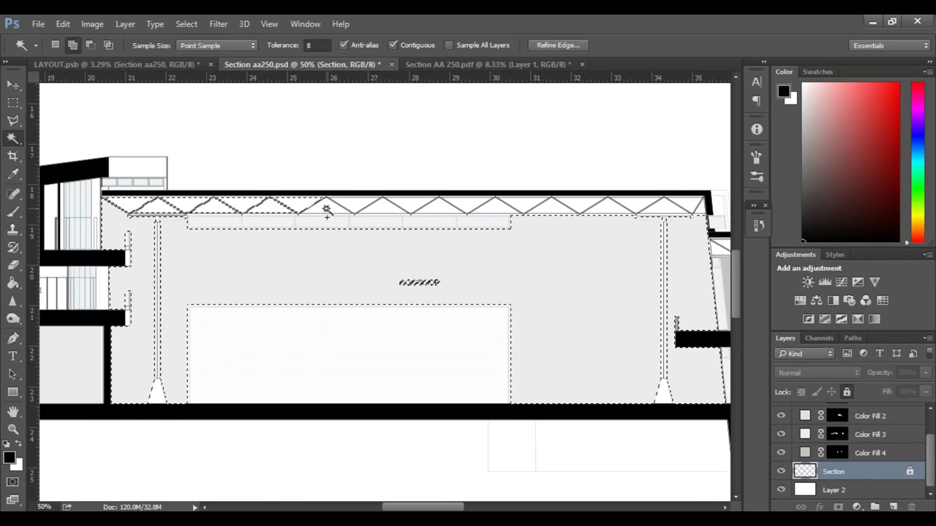
left_click(326, 209)
left_click(380, 207)
left_click(526, 205)
left_click(633, 205)
left_click(687, 207)
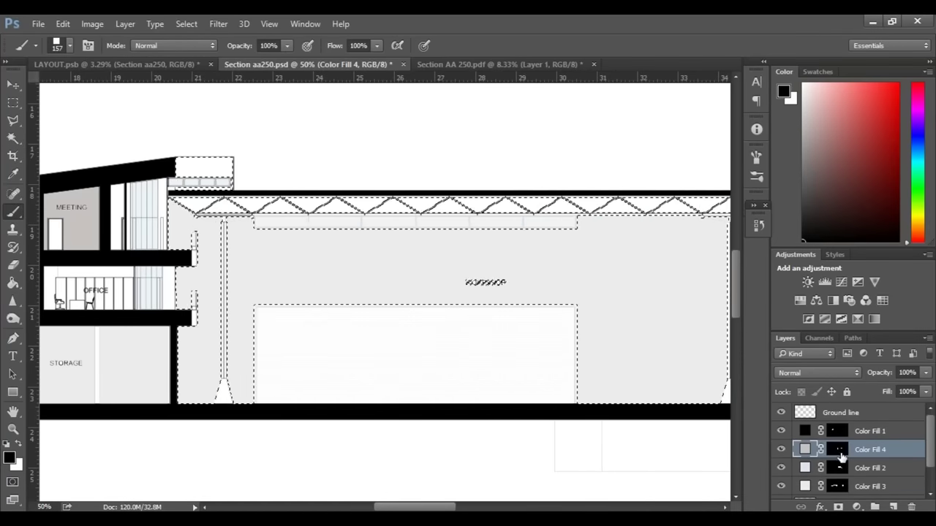
Step: Paint white over the selected workshop space and roof truss on the Color Fill 4 layer mask
left_click(839, 449)
key("x")
left_click_drag(198, 241, 571, 428)
left_click_drag(395, 506, 435, 507)
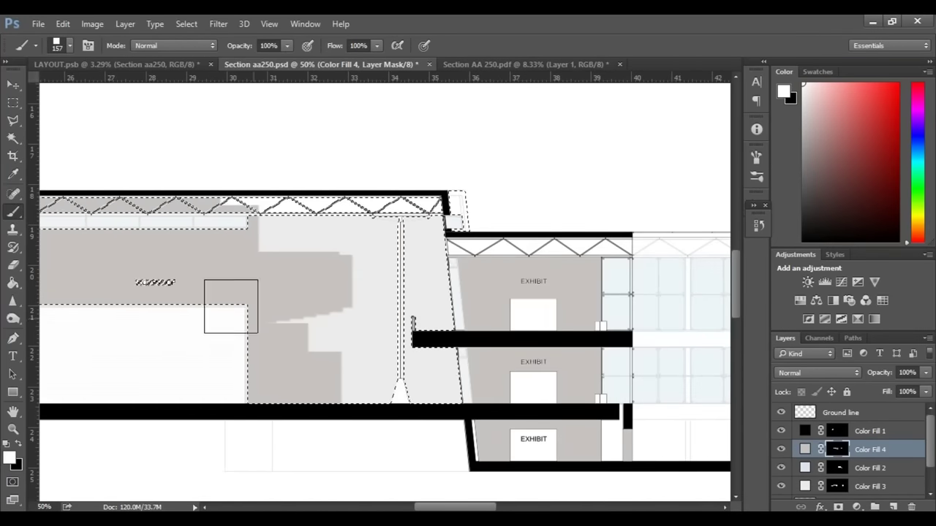
mouse_move(232, 307)
left_mouse_down()
mouse_move(542, 330)
mouse_move(446, 399)
left_mouse_up()
mouse_move(469, 507)
left_mouse_down()
mouse_move(528, 506)
mouse_move(480, 508)
left_mouse_up()
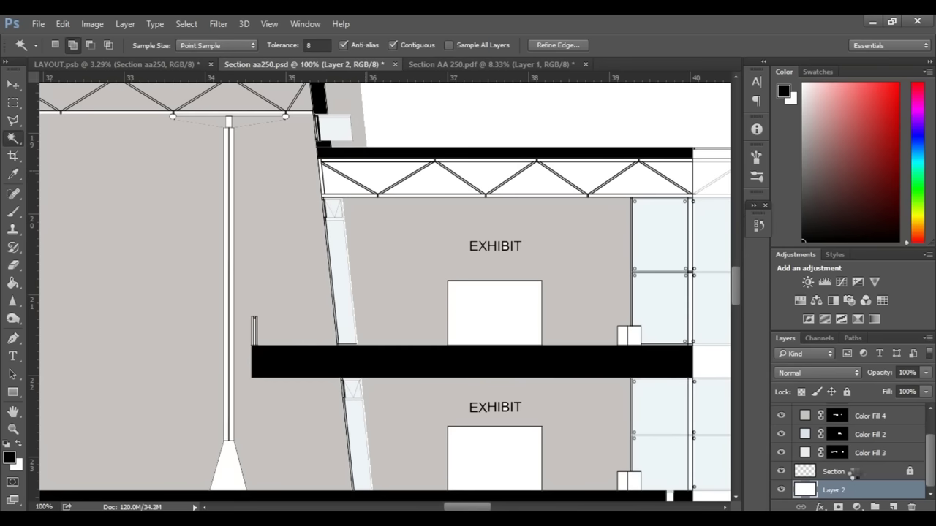
Step: Select the roof truss gaps above the exhibit hall with the stairs and paint them into the Color Fill 4 mask
left_click(341, 183)
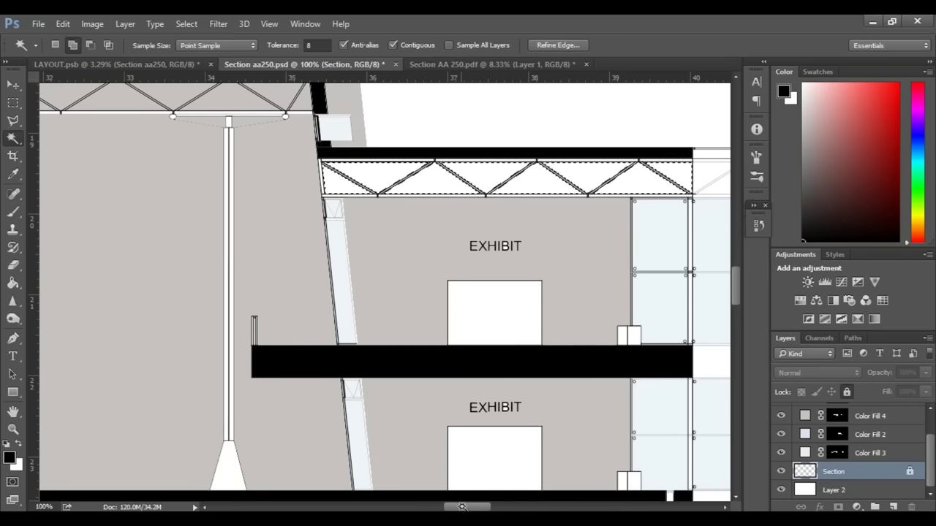
left_click_drag(462, 507, 543, 507)
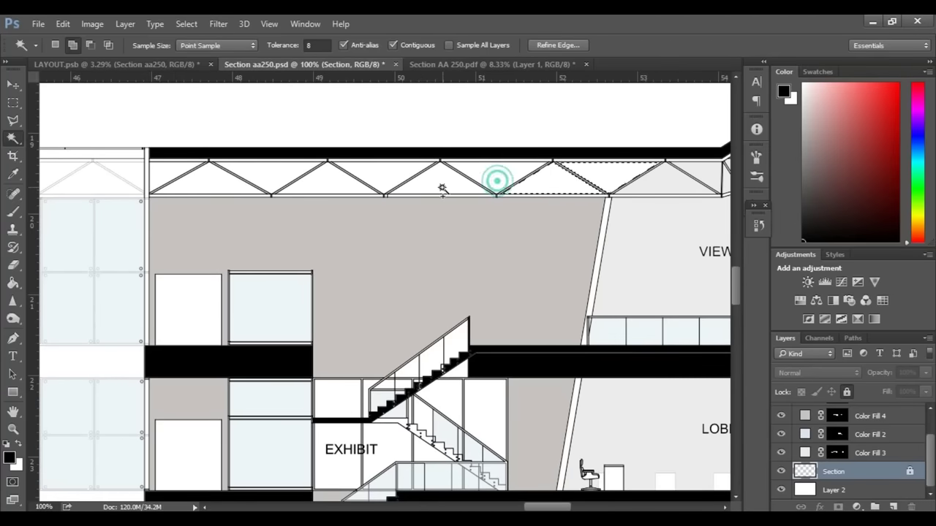
key("l")
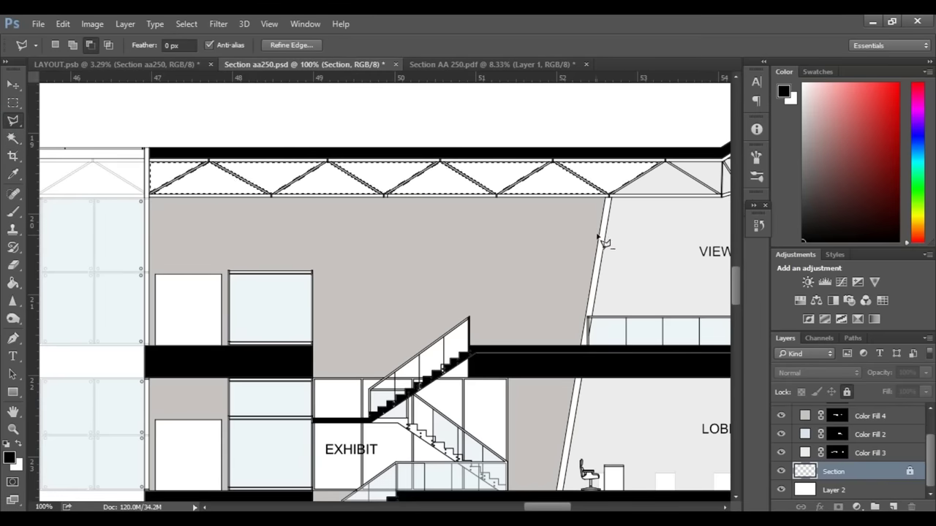
left_click(14, 212)
left_click(837, 416)
mouse_move(619, 185)
left_mouse_down()
mouse_move(310, 213)
mouse_move(168, 201)
left_mouse_up()
key("ctrl+d")
Step: Select the truss gap where the exhibit meets the viewing platform and paint it on the Color Fill 3 mask
left_click_drag(537, 507, 567, 507)
scroll(321, 397, "up", 1)
scroll(321, 397, "up", 1)
left_click(834, 471)
key("w")
left_click(208, 235)
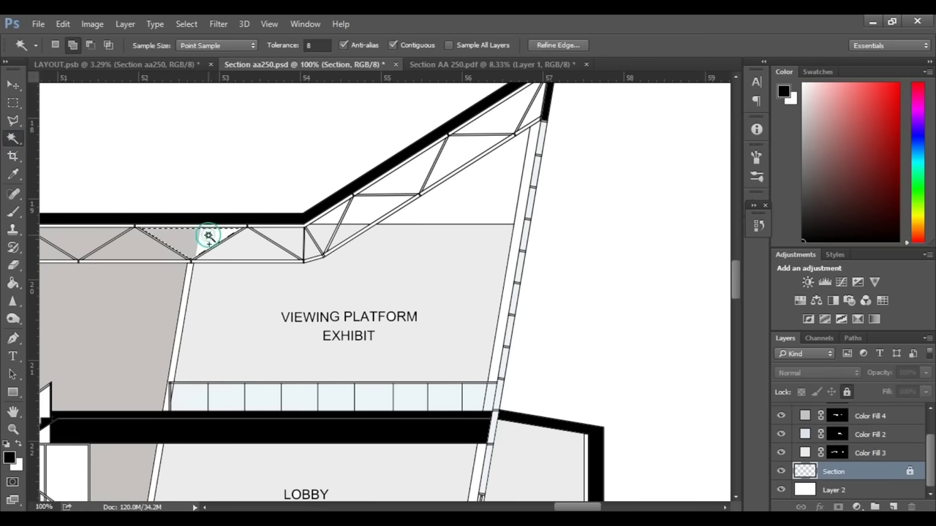
left_click(839, 435)
key("b")
left_click(839, 453)
left_click_drag(256, 224, 132, 225)
key("ctrl+d")
Step: Select the courtyard's truss gaps, columns and floor bands on the Section layer with the Magic Wand
key("ctrl+minus")
key("ctrl+minus")
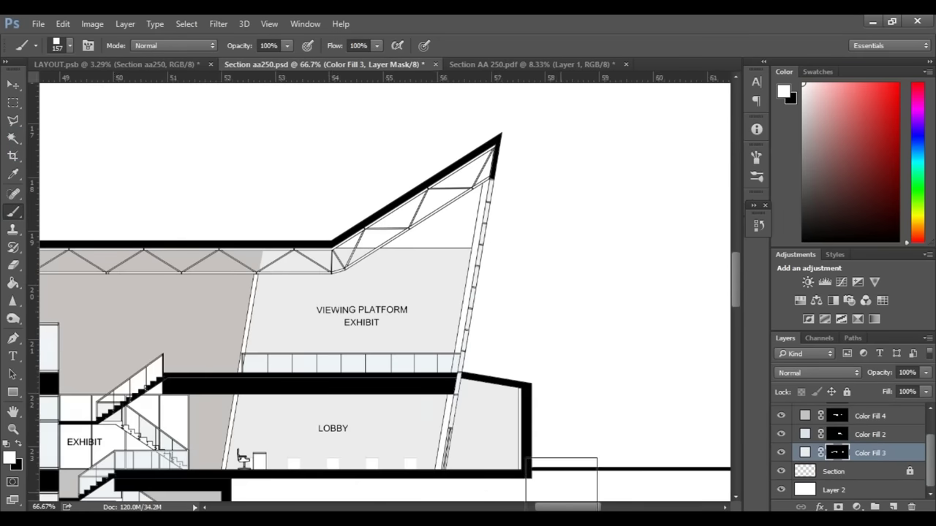
mouse_move(564, 507)
left_mouse_down()
mouse_move(494, 507)
mouse_move(522, 508)
left_mouse_up()
key("ctrl+minus")
key("ctrl+plus")
scroll(585, 439, "down", 2)
left_click(867, 474)
key("w")
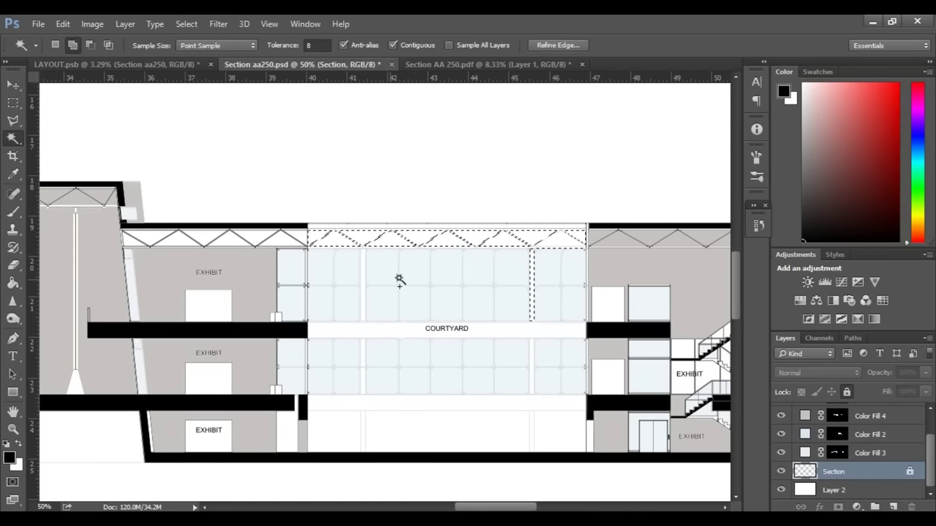
left_click(364, 278)
left_click(380, 330)
key("ctrl+z")
left_click(365, 328)
scroll(381, 390, "down", 2)
left_click(541, 386)
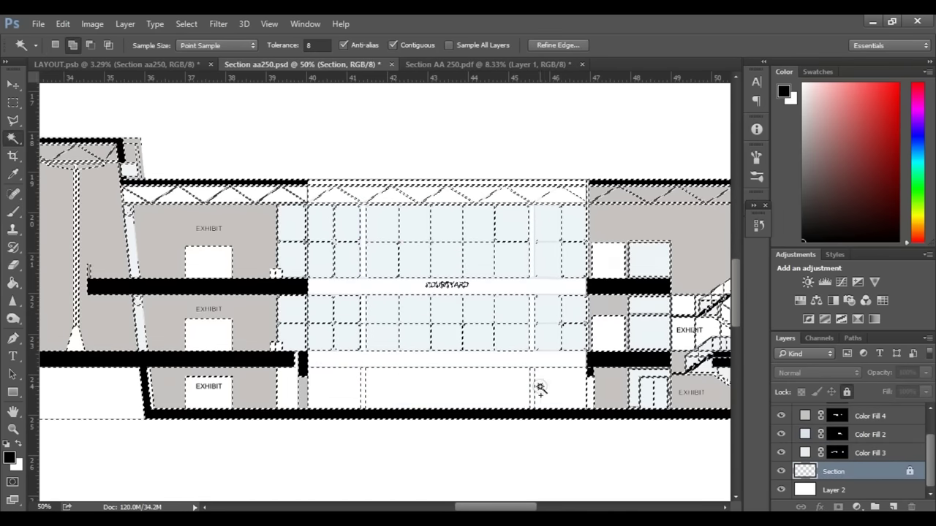
Step: Step back through the history to an earlier Magic Wand selection of the courtyard
left_click(759, 225)
left_click(662, 412)
left_click(721, 217)
Step: Marquee-select the unfilled end of the courtyard's upper floor band and paint it into the Color Fill 5 mask
left_click(12, 103)
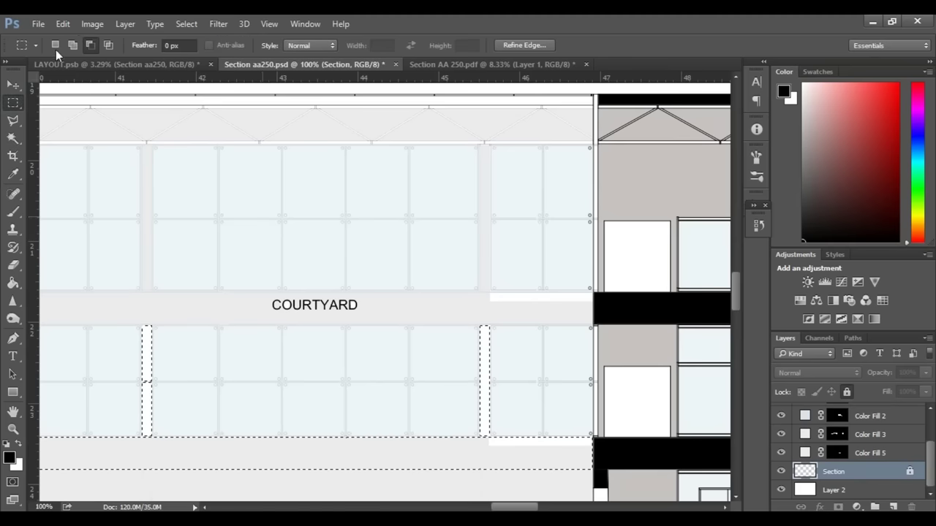
left_click_drag(594, 331, 593, 323)
left_click(12, 212)
left_click(837, 454)
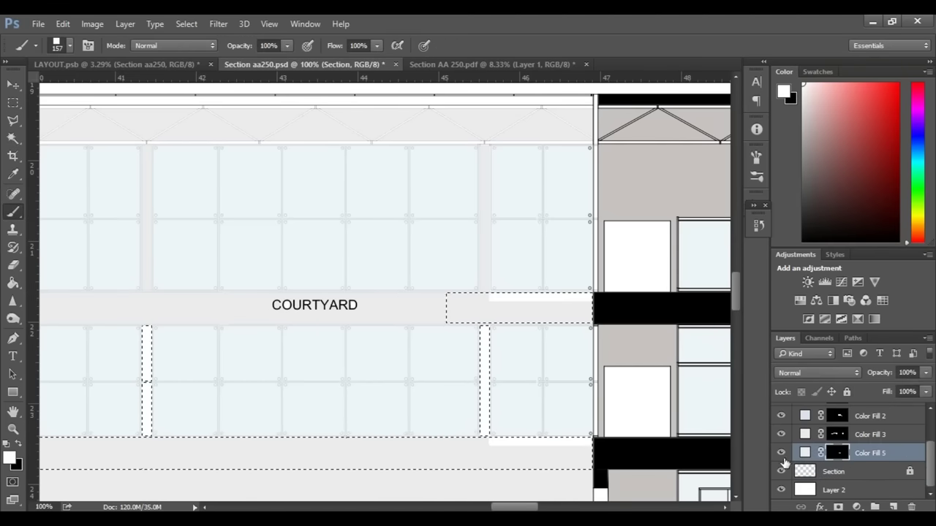
left_click(781, 454)
left_click(781, 455)
left_click_drag(474, 283, 578, 342)
Step: Lower the opacity of the Color Fill 5 courtyard layer to 46%
key("ctrl+minus")
key("ctrl+minus")
left_click(925, 373)
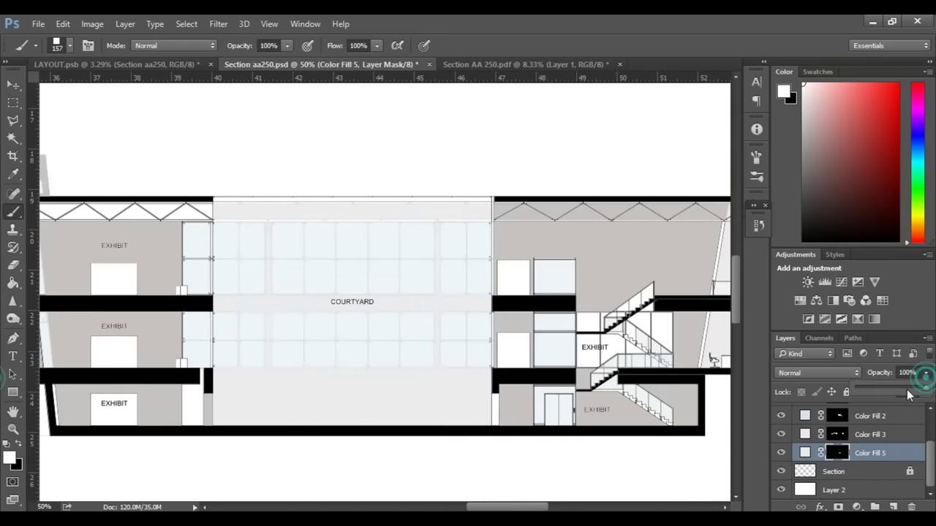
Step: Select the white openings in the three stacked exhibit rooms beside the workshop and paint them into the Color Fill 5 mask
scroll(385, 292, "right", 3)
scroll(384, 293, "left", 9)
left_click(863, 477)
left_click(13, 139)
left_click(379, 280)
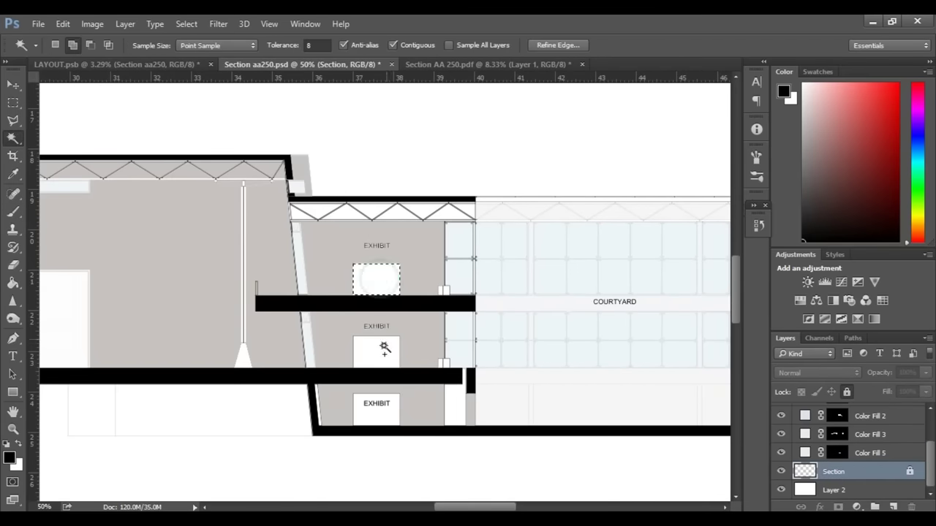
left_click(13, 212)
left_click(844, 454)
left_click_drag(366, 268, 372, 407)
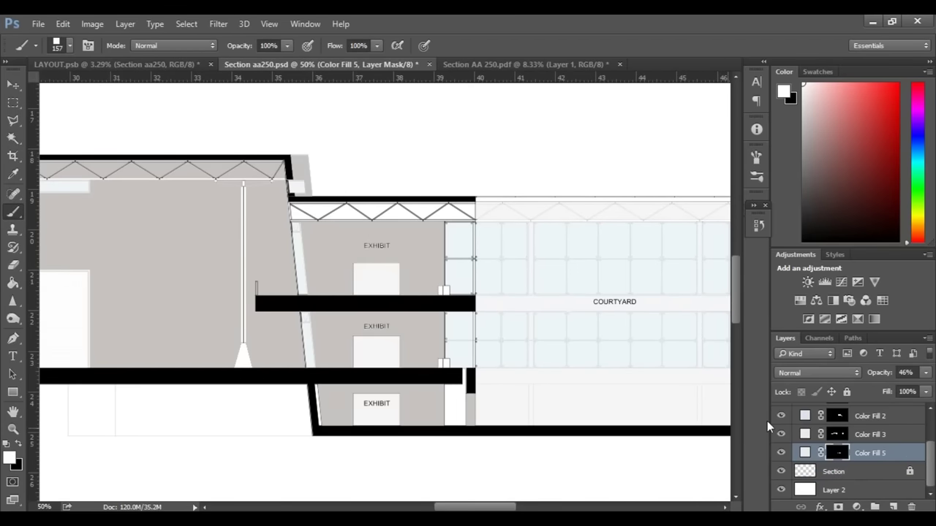
Step: Select the roof truss gaps above the exhibit rooms between workshop and courtyard, paint them into the Color Fill 4 mask, and deselect
scroll(836, 453, "up", 2)
left_click(835, 472)
key("w")
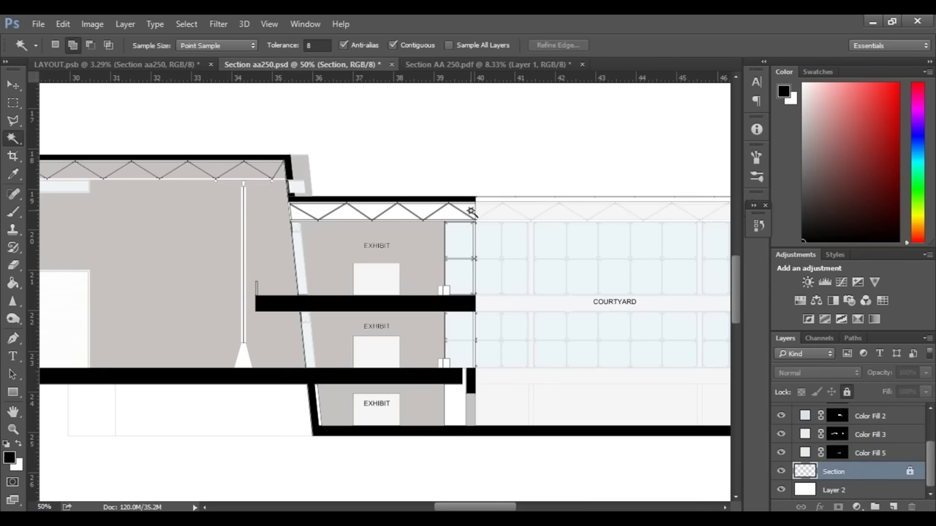
scroll(837, 447, "up", 3)
left_click(838, 450)
left_click(13, 212)
left_click_drag(296, 212, 476, 219)
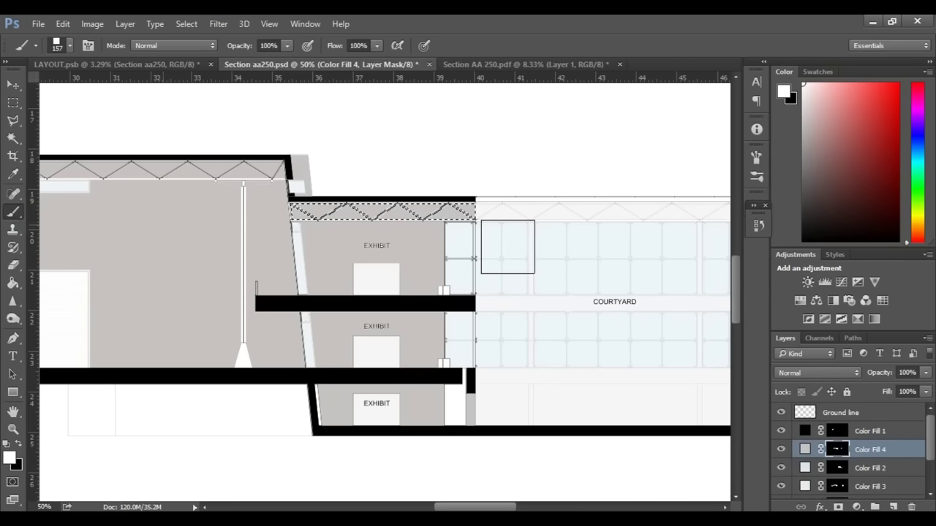
key("ctrl+d")
Step: Select the slanted columns flanking the viewing platform and lobby on the Section layer and activate a fill layer's mask for brushing
key("ctrl+minus")
key("ctrl+minus")
mouse_move(497, 508)
left_mouse_down()
mouse_move(520, 510)
mouse_move(436, 494)
mouse_move(512, 500)
mouse_move(495, 504)
left_mouse_up()
key("ctrl+plus")
key("ctrl+plus")
key("ctrl+plus")
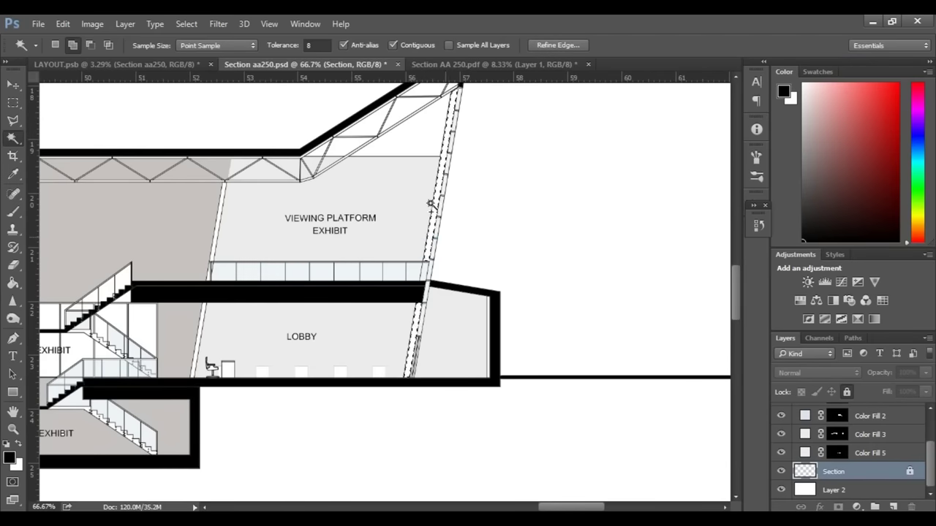
scroll(431, 205, "up", 1)
key("b")
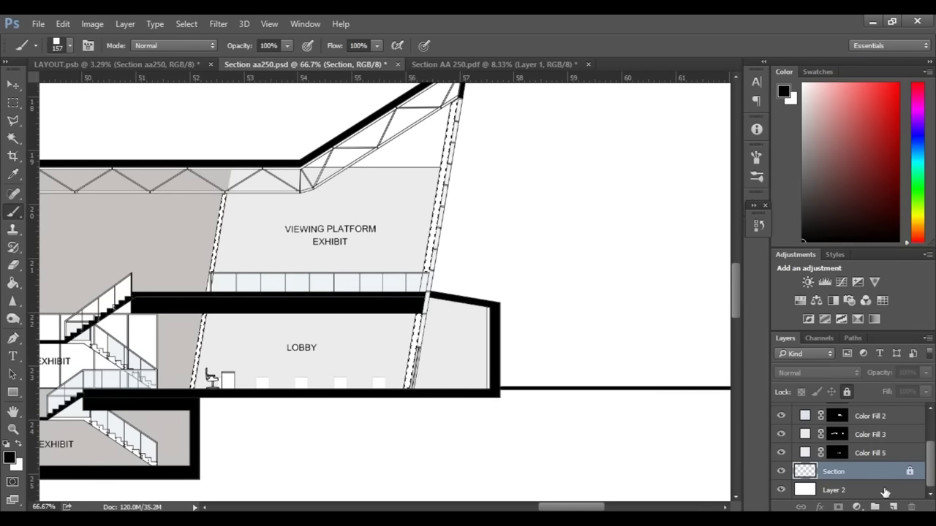
scroll(207, 380, "up", 1)
scroll(835, 444, "up", 1)
left_click(836, 439)
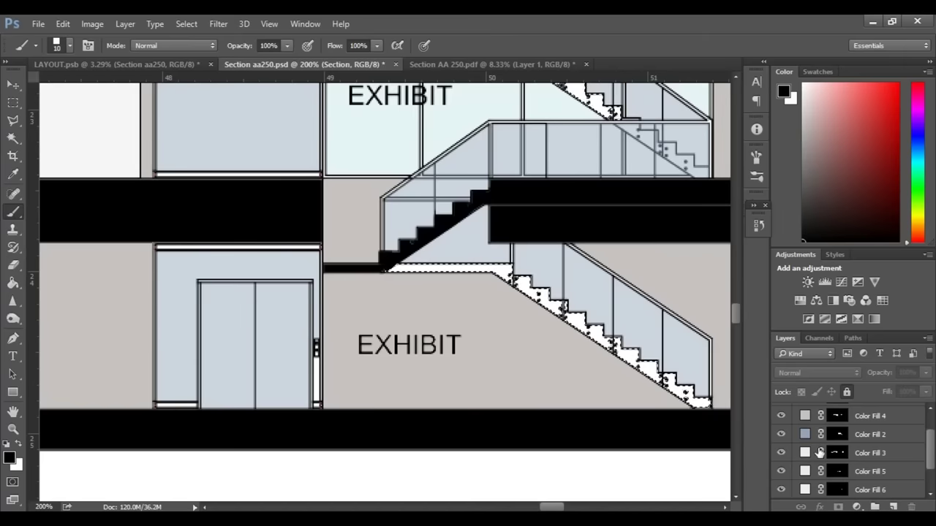
Step: Fill the selected stair flight beside the lowest exhibit with a grey Solid Color layer, #bdb9b9
left_click(856, 506)
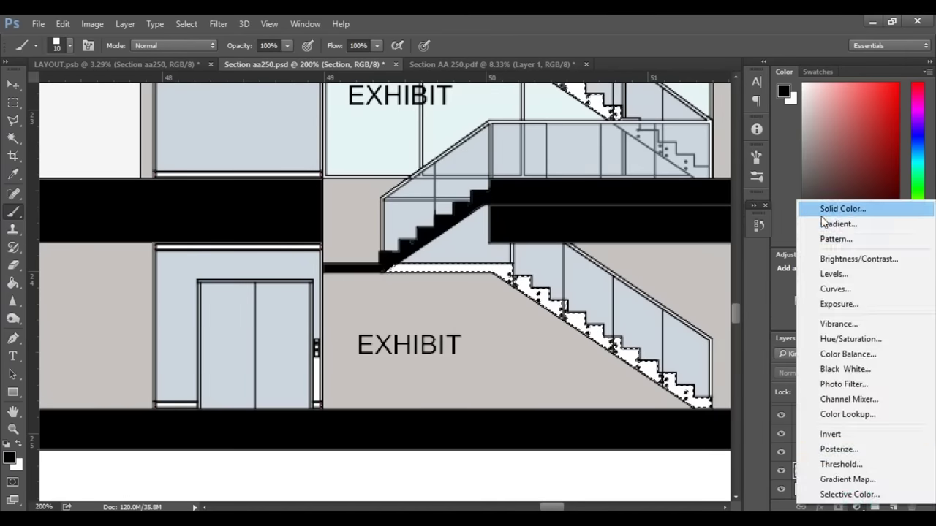
left_click(832, 209)
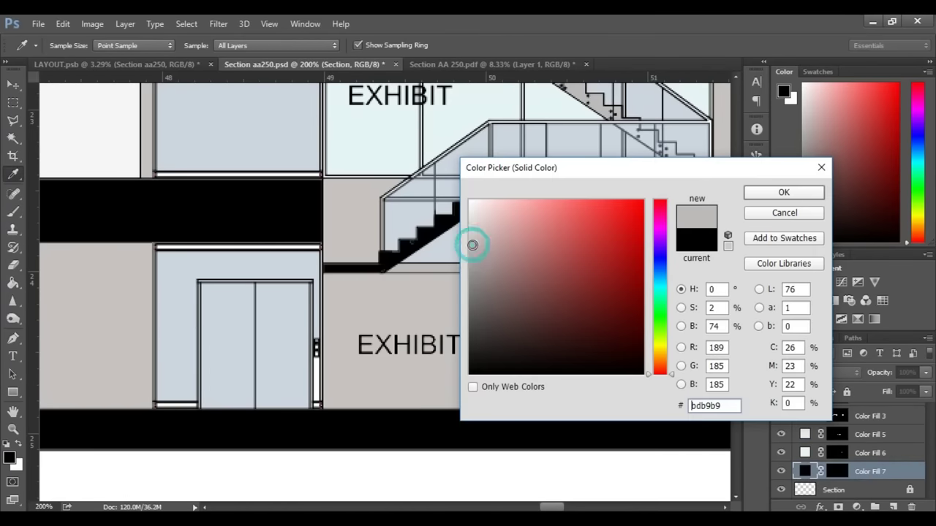
left_click(782, 194)
Step: Adjust the brush and paint the selected white wall strips around the lowest exhibit room into the Color Fill 7 mask
key("ctrl+minus")
key("ctrl+minus")
key("ctrl+minus")
key("ctrl+minus")
key("ctrl+plus")
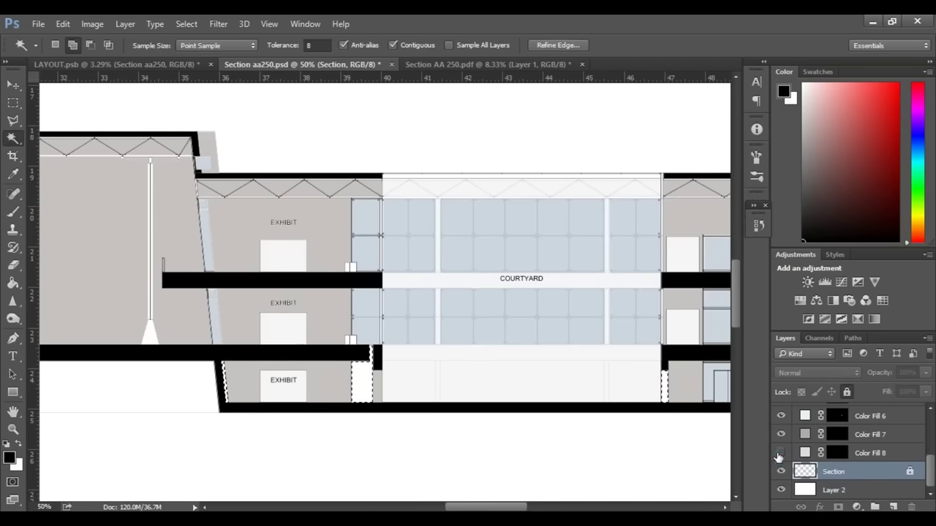
key("v")
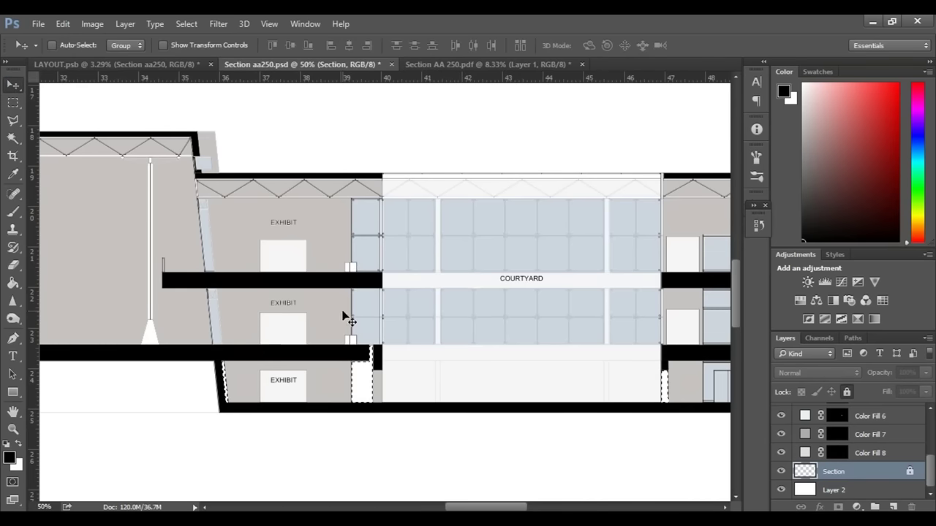
left_click(829, 437)
key("b")
right_click(367, 371)
left_click(529, 290)
left_click_drag(201, 383, 504, 403)
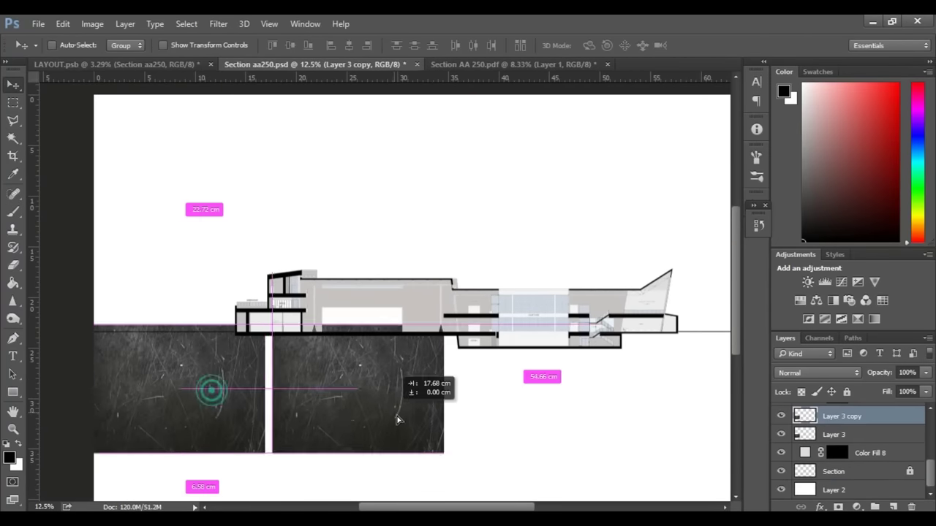
Step: Line up copies of the dark scratched texture side by side below the building as ground and merge their layers
left_click_drag(397, 417, 390, 417)
left_click_drag(332, 413, 486, 417)
left_click_drag(446, 506, 485, 506)
left_click_drag(365, 410, 617, 399)
left_click_drag(469, 364, 469, 347)
left_click_drag(609, 383, 612, 396)
left_click_drag(500, 406, 503, 413)
left_click(834, 469, "shift")
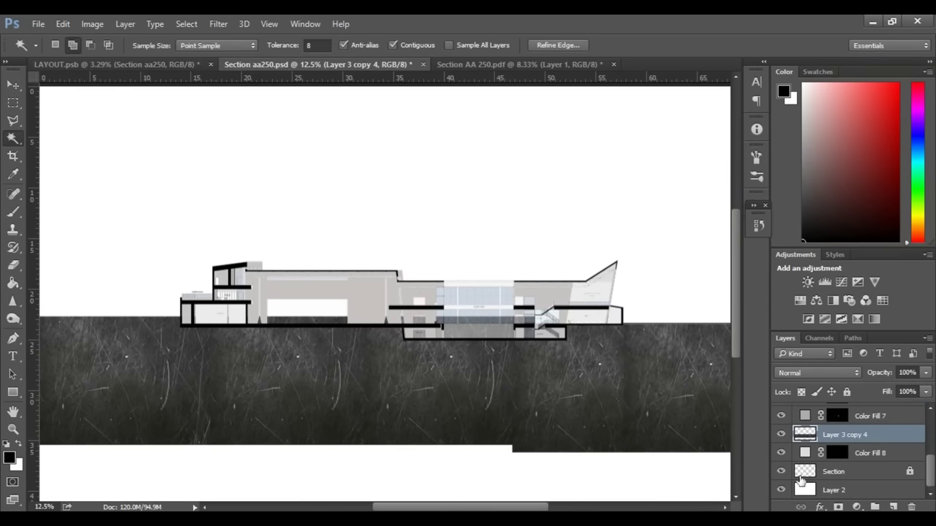
Step: Mask the dark texture on Layer 3 copy 4 to the ground area and fade its lower part with a soft brush at 45% opacity
left_click(833, 471)
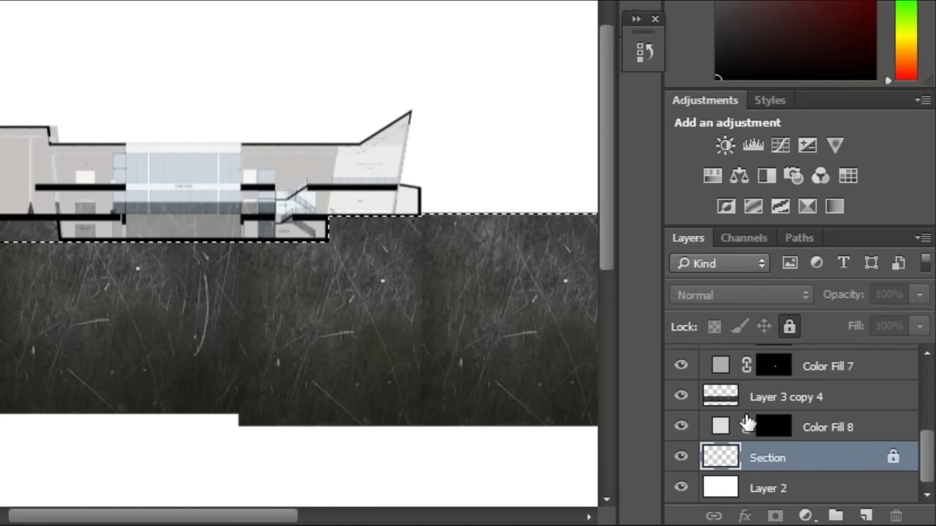
left_click(779, 401)
left_click(776, 516)
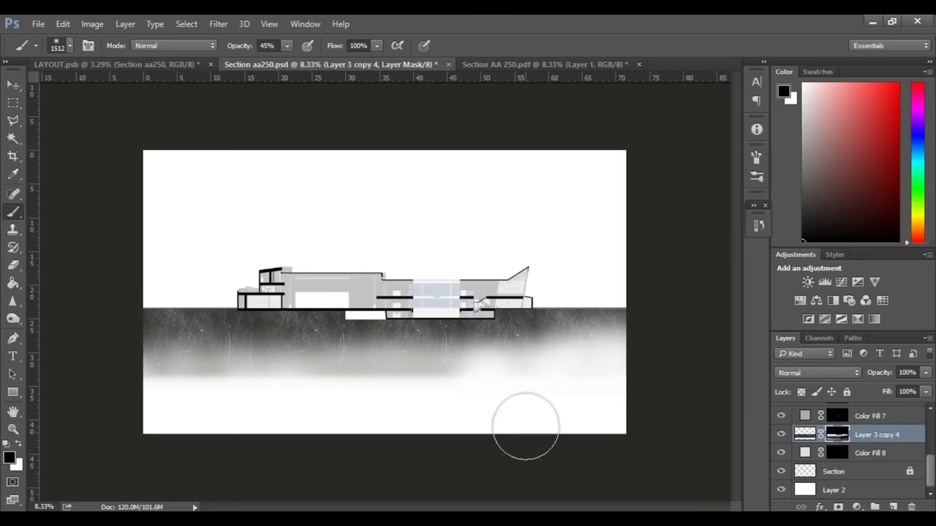
mouse_move(344, 381)
left_mouse_down()
mouse_move(311, 377)
mouse_move(299, 358)
mouse_move(328, 392)
mouse_move(166, 379)
left_mouse_up()
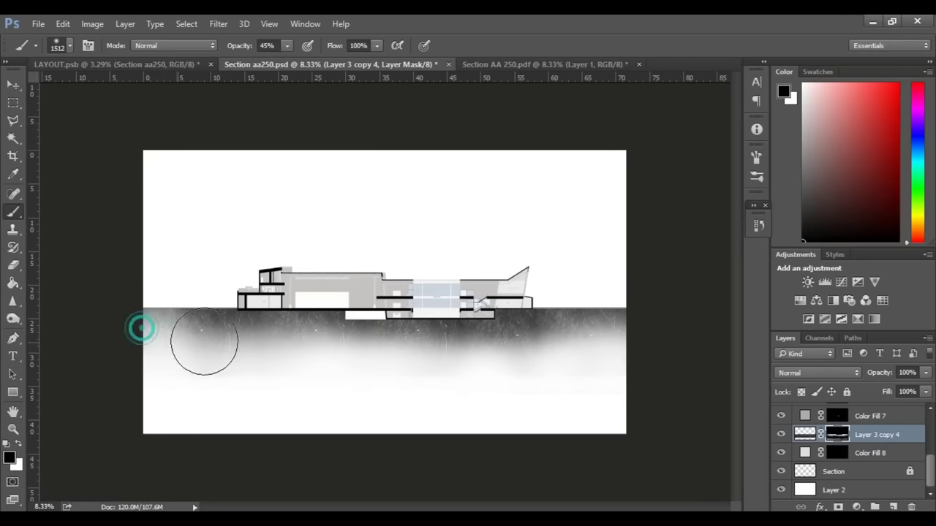
left_click_drag(204, 341, 175, 334)
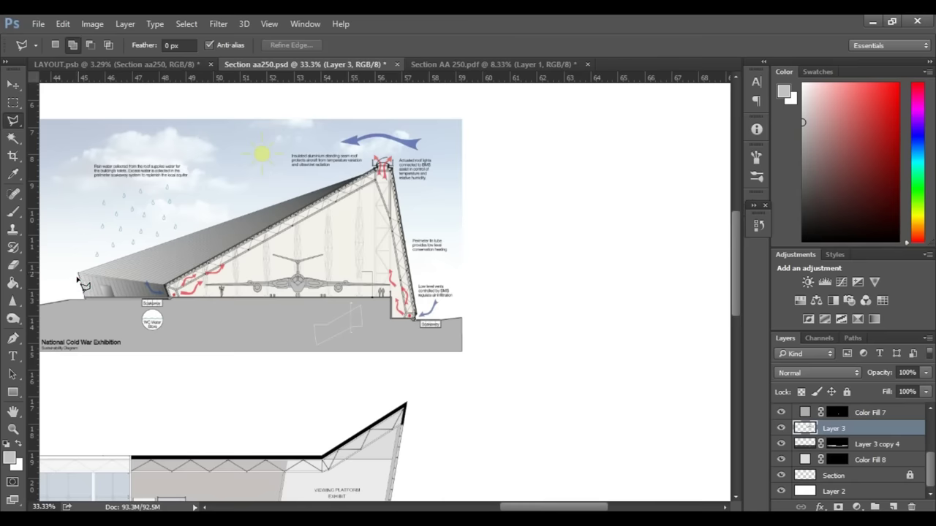
Step: Outline the hangar in the National Cold War Exhibition diagram and keep only that shape, removing the surrounding sky, ground and notes
scroll(516, 391, "left", 5)
key("ctrl+plus")
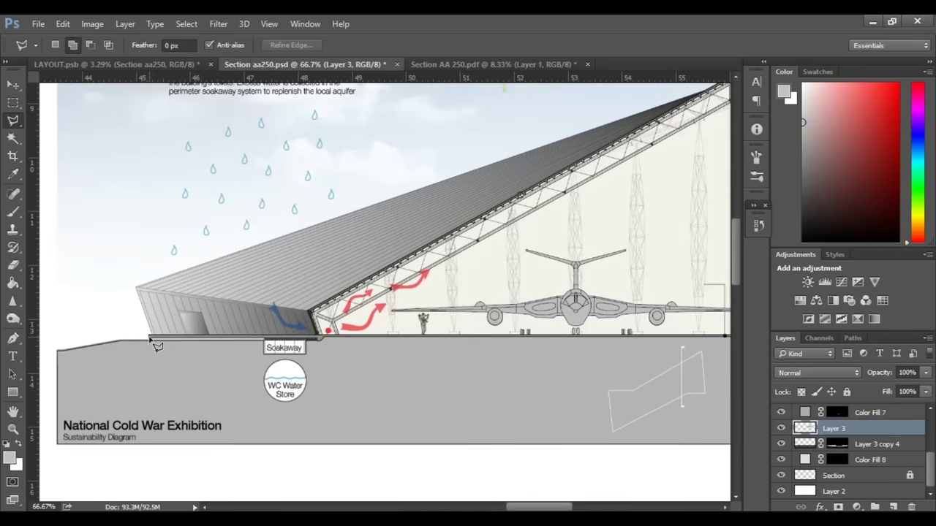
left_click(137, 289)
left_click_drag(701, 110, 596, 197)
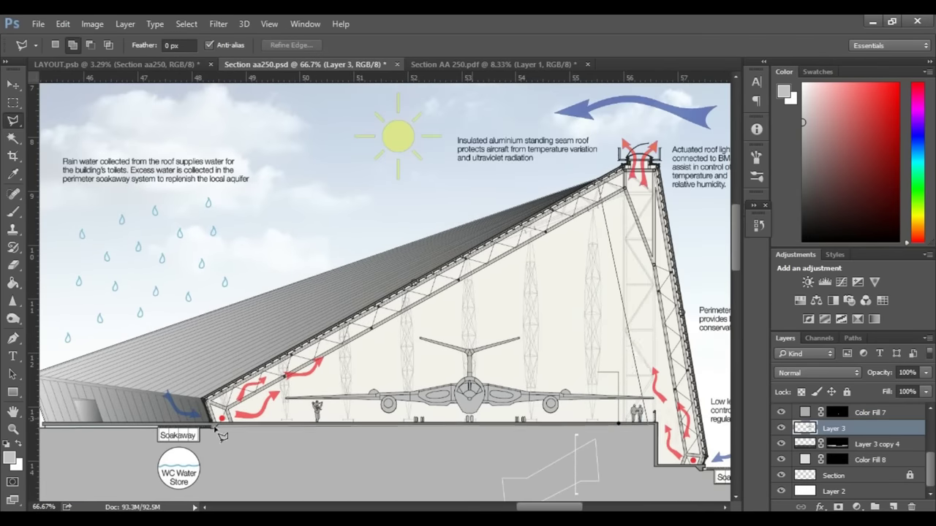
scroll(222, 436, "left", 2)
key("alt")
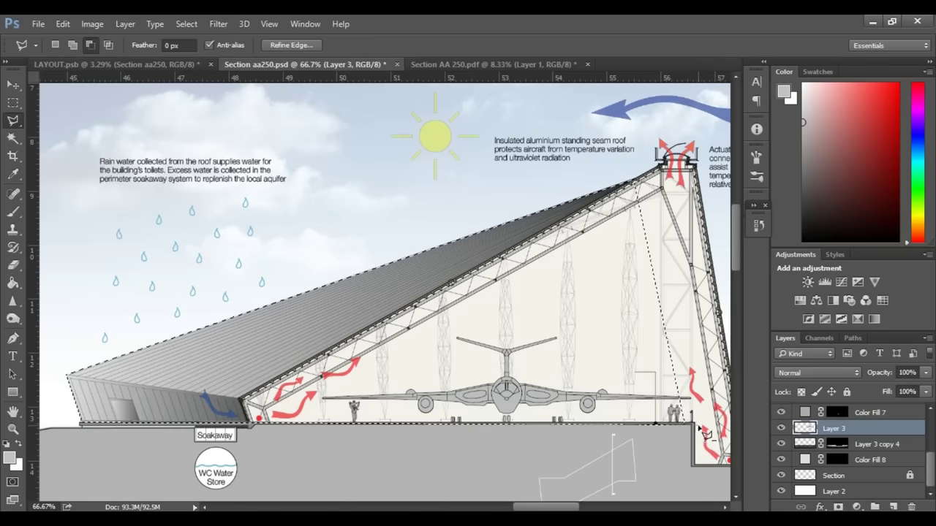
key("ctrl+x")
key("ctrl+minus")
key("Delete")
key("ctrl+v")
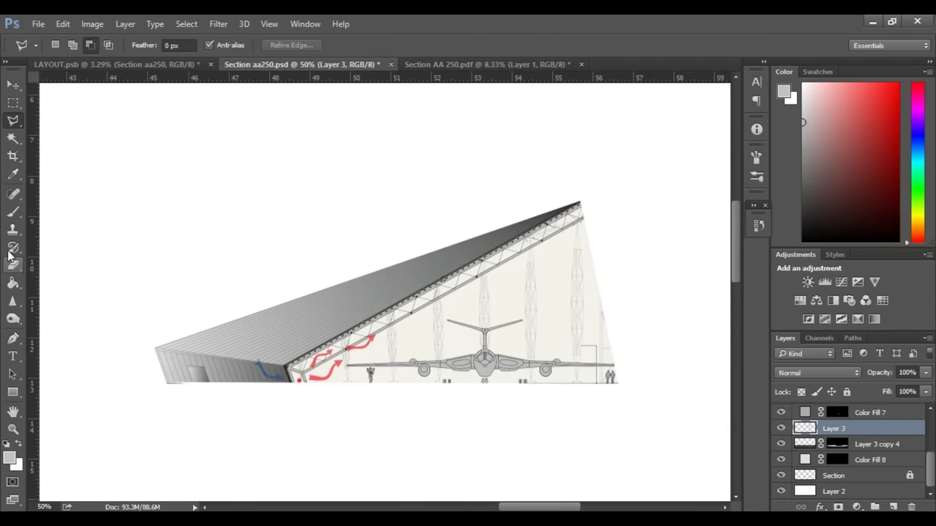
Step: On a new layer, select the hangar's slanted end wall and paint over its blue arrow with sampled grey
left_click(13, 265)
scroll(172, 407, "right", 1)
left_click(13, 85)
left_click_drag(520, 507, 505, 507)
left_click(894, 507)
key("ctrl+plus")
left_click(17, 121)
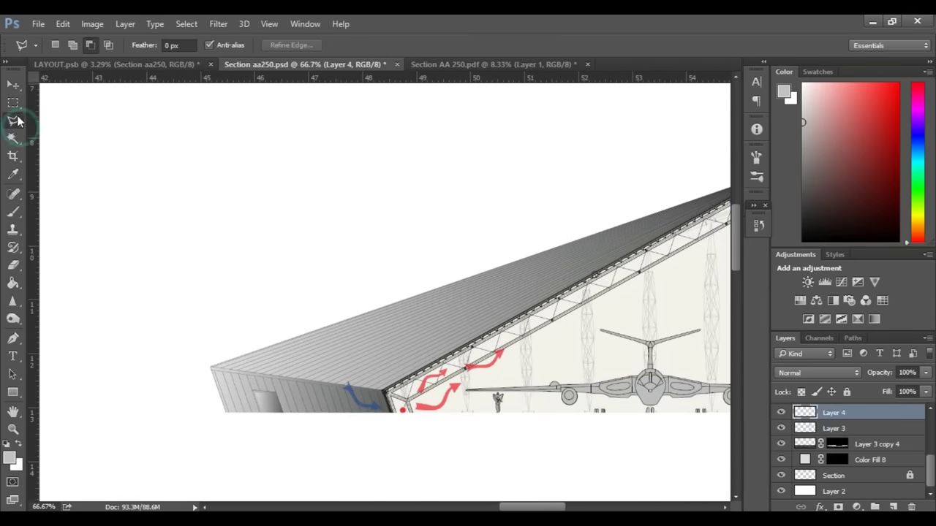
left_click(13, 213)
left_click(322, 396, "alt")
left_click_drag(344, 380, 381, 409)
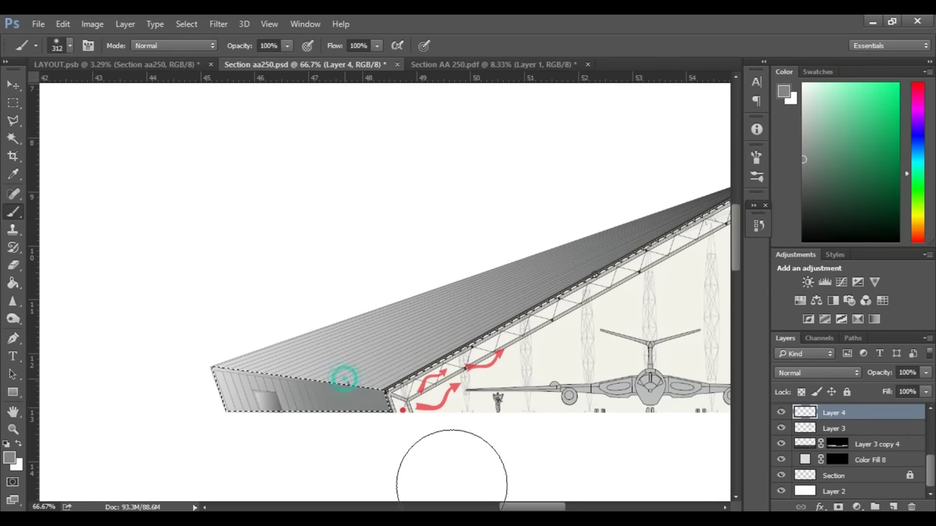
key("ctrl+d")
Step: Select the lower part of the hangar's roof slope and retouch its edge above the end wall with a grey brush
left_click(13, 121)
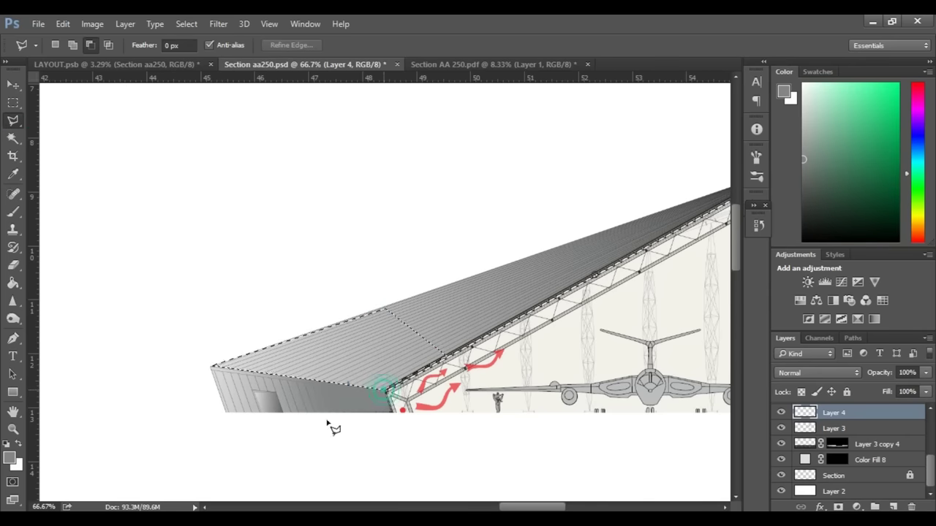
key("b")
left_click(348, 396)
left_click_drag(532, 509, 555, 510)
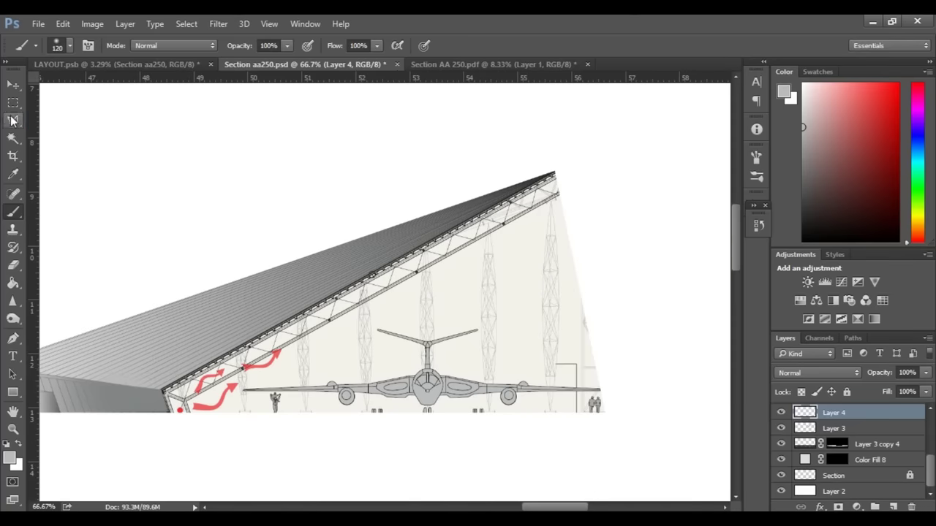
Step: Select the triangular truss and aircraft interior of the hangar and fill it with grey on Layer 4
key("l")
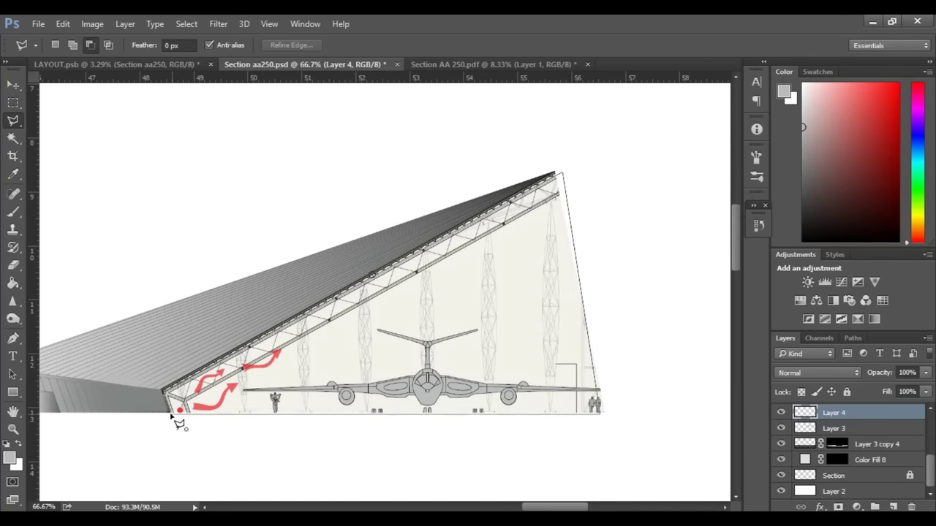
left_click(179, 422)
key("b")
key("alt+BackSpace")
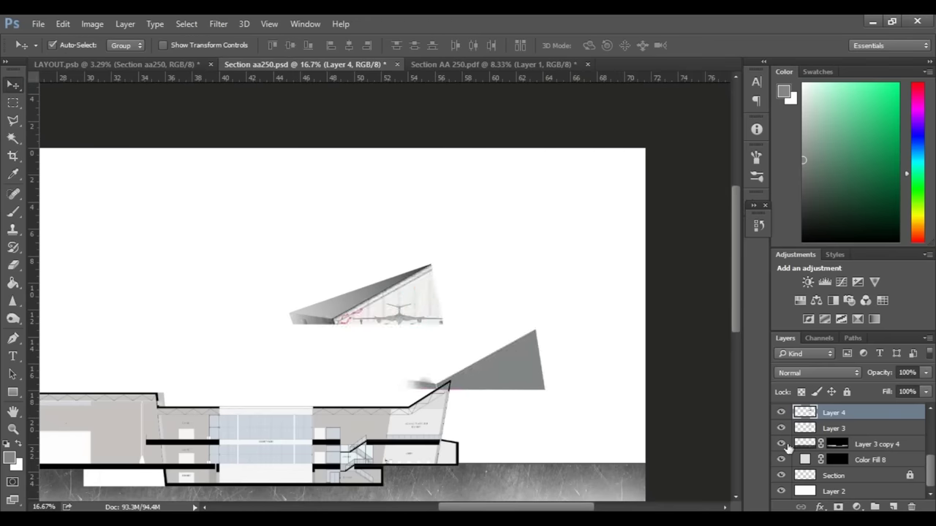
Step: Link Layer 3 and Layer 4 and move the hangar down to the ground line beside the viewing platform end
right_click(834, 428)
left_click(596, 345)
left_click_drag(479, 342, 480, 451)
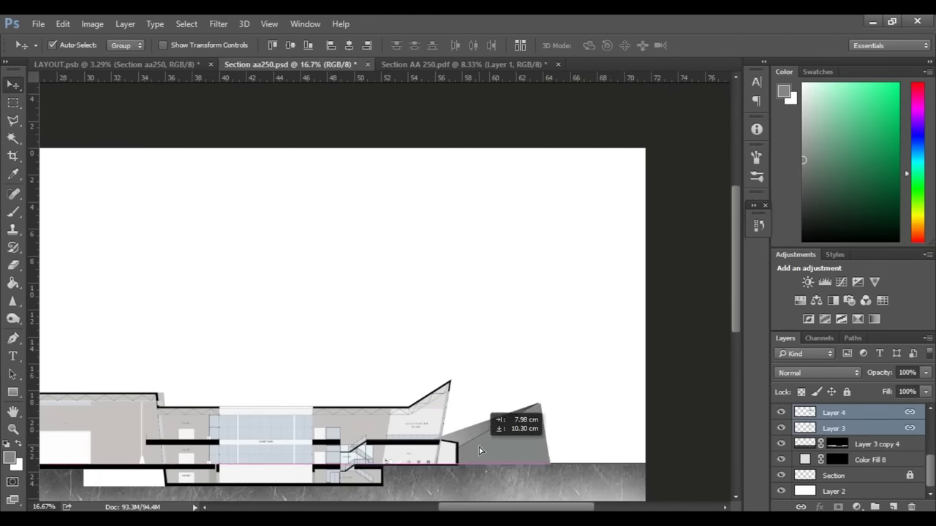
Step: Transform the linked hangar layers, stretching and repositioning them as a neighbouring building beside the section
key("ctrl+t")
left_click_drag(550, 403, 637, 398)
left_click_drag(570, 428, 449, 428)
left_click_drag(501, 376, 517, 371)
left_click_drag(485, 400, 712, 400)
mouse_move(600, 439)
left_mouse_down()
mouse_move(635, 439)
mouse_move(625, 440)
left_mouse_up()
key("Return")
scroll(632, 456, "down", 2)
key("ctrl+plus")
mouse_move(554, 506)
left_mouse_down()
mouse_move(600, 501)
mouse_move(527, 494)
left_mouse_up()
scroll(542, 461, "down", 3)
key("l")
key("ctrl+minus")
key("ctrl+minus")
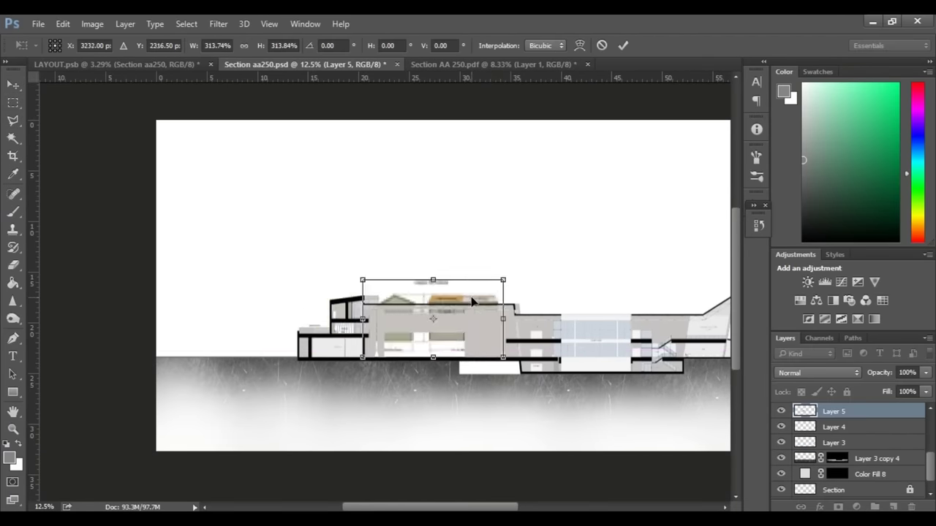
Step: Move the pasted shed elevations beyond the plant and storage end, and delete everything except the gabled side elevation
left_click_drag(472, 302, 305, 318)
key("Return")
key("m")
left_click_drag(438, 418, 254, 271)
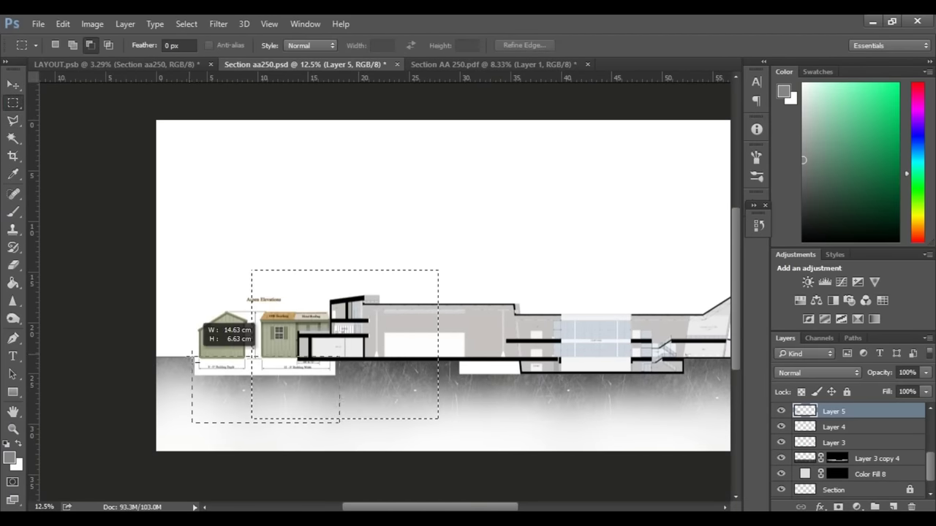
left_click(781, 413)
left_click(781, 413)
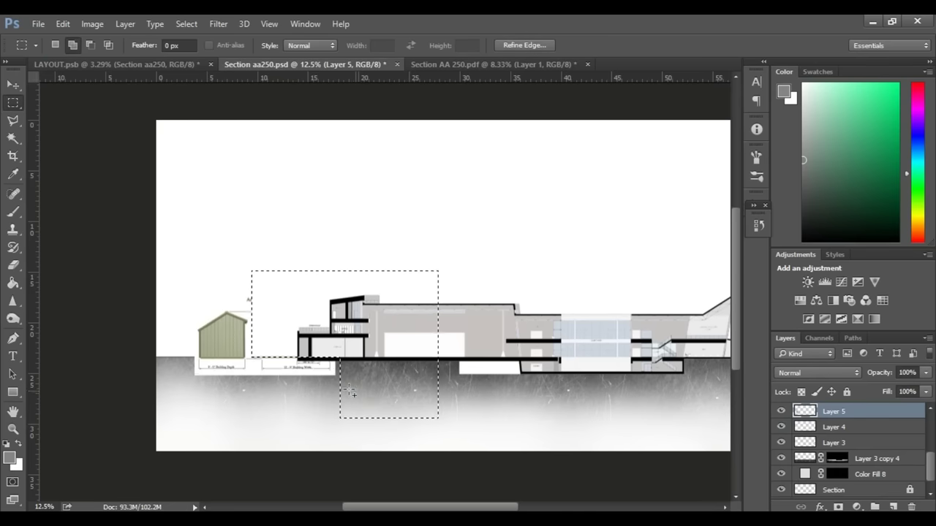
left_click_drag(144, 359, 146, 358)
key("Delete")
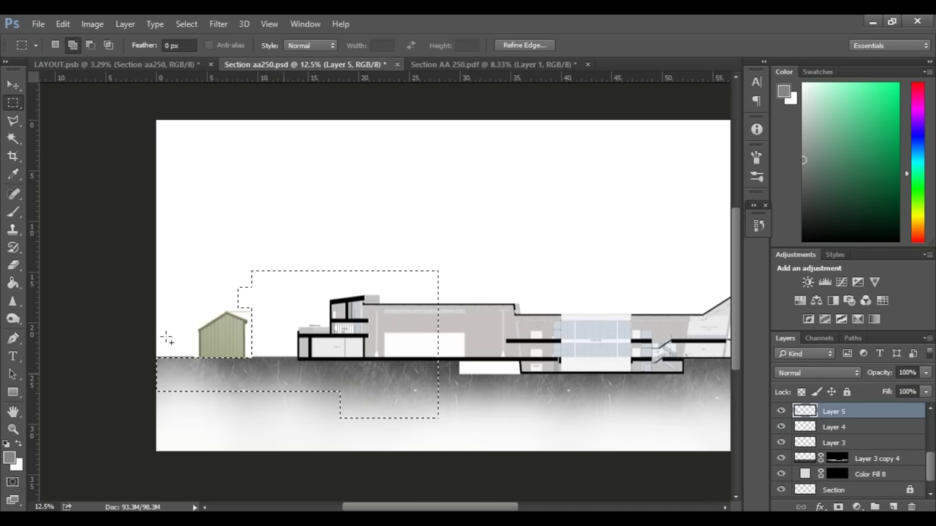
key("w")
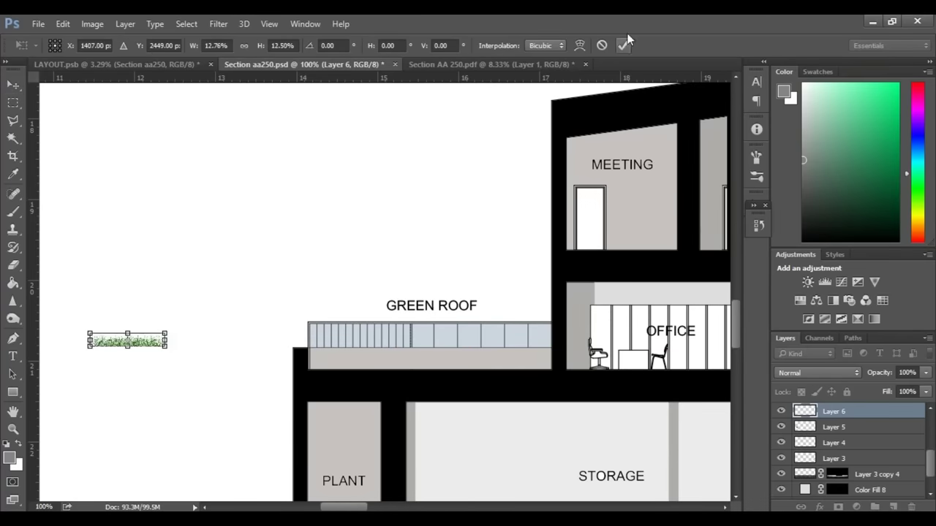
Step: Apply the grass strip's scaling, move it onto the base of the green roof and raise its layer above the colour fills
left_click(624, 45)
left_click_drag(131, 343, 349, 365)
mouse_move(852, 412)
left_mouse_down()
mouse_move(866, 364)
mouse_move(864, 404)
left_mouse_up()
Step: Blend out the grass layer's white background with Blend If, using a This Layer white limit of 216
left_click(820, 507)
left_click(706, 151)
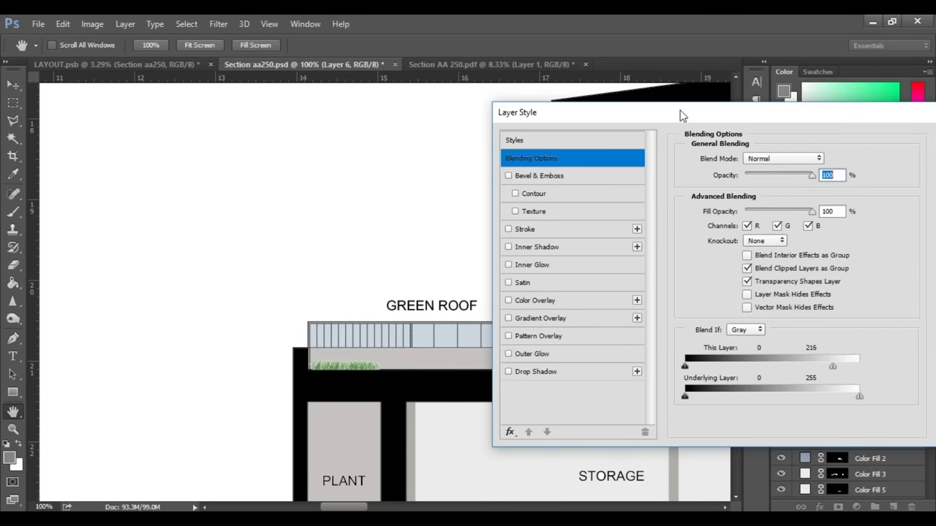
left_click_drag(681, 115, 451, 35)
left_click(754, 60)
Step: Resize the grass strip to fit the green roof's corner and trim its overhanging edge
key("ctrl+t")
left_click_drag(381, 358, 376, 356)
key("Return")
key("ctrl+plus")
key("ctrl+plus")
scroll(376, 366, "down", 2)
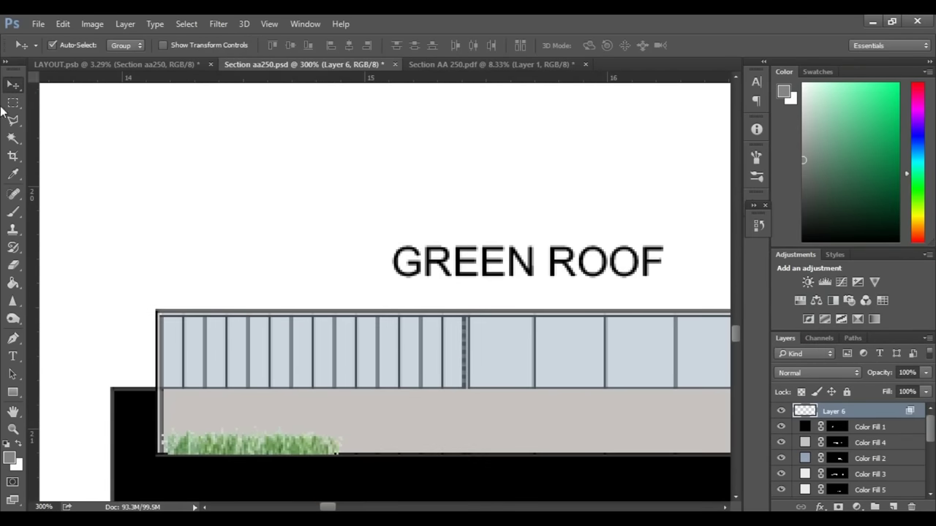
left_click(13, 102)
left_click_drag(371, 462, 122, 442)
key("Delete")
key("ctrl+d")
Step: Arrange copies of the grass in a continuous strip along the green roof and the ground line around the shed
key("v")
left_click_drag(249, 440, 253, 449)
left_click_drag(262, 449, 149, 440)
left_click_drag(210, 450, 388, 462)
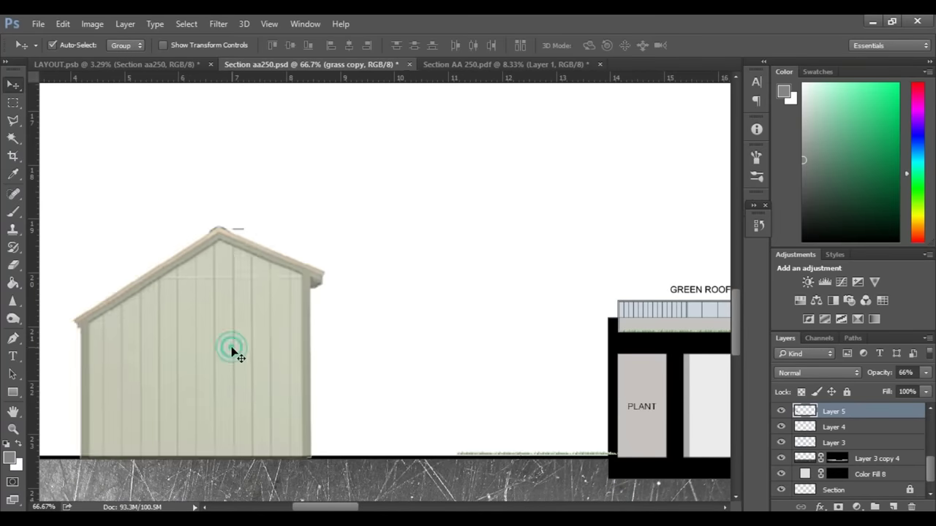
right_click(841, 420)
left_click(578, 472)
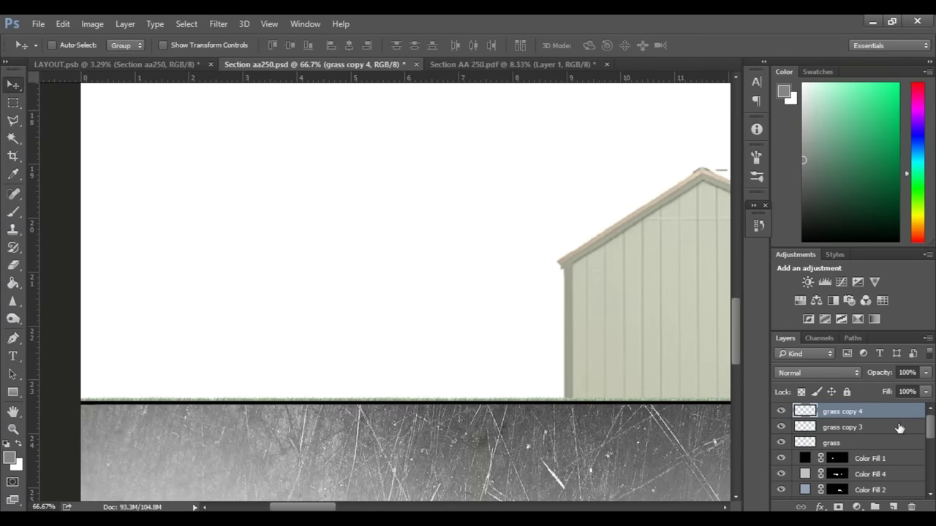
Step: On the Section layer, erase the flat black ground line beyond the shed and set up the brush for a sloping ground line
key("ctrl+minus")
scroll(871, 471, "down", 10)
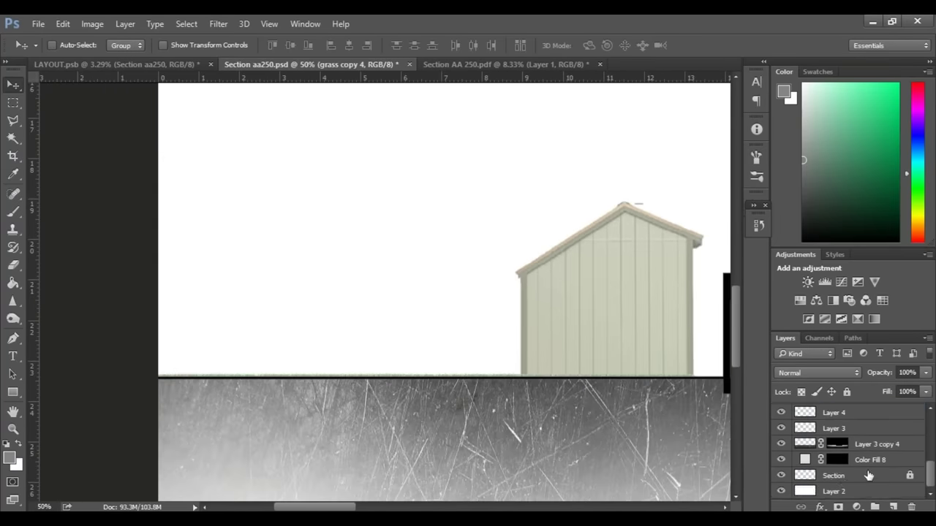
left_click(834, 476)
key("e")
left_click_drag(453, 357, 432, 362)
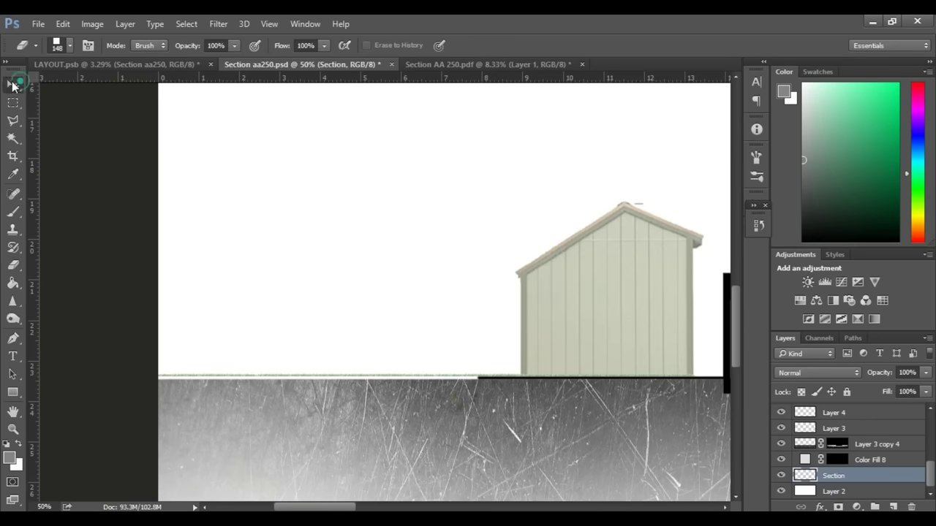
key("b")
right_click(570, 237)
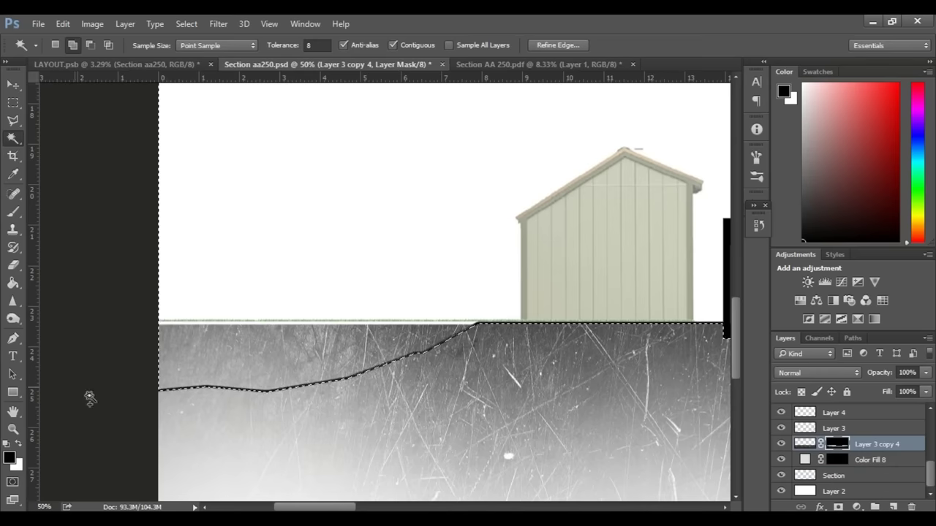
Step: Paint black into the mask of Layer 3 copy 4 to hide the ground texture above the sloping ground line
left_click(13, 266)
left_click(13, 212)
left_click_drag(453, 345, 190, 344)
key("ctrl+d")
key("ctrl+minus")
key("ctrl+minus")
key("ctrl+minus")
key("ctrl+minus")
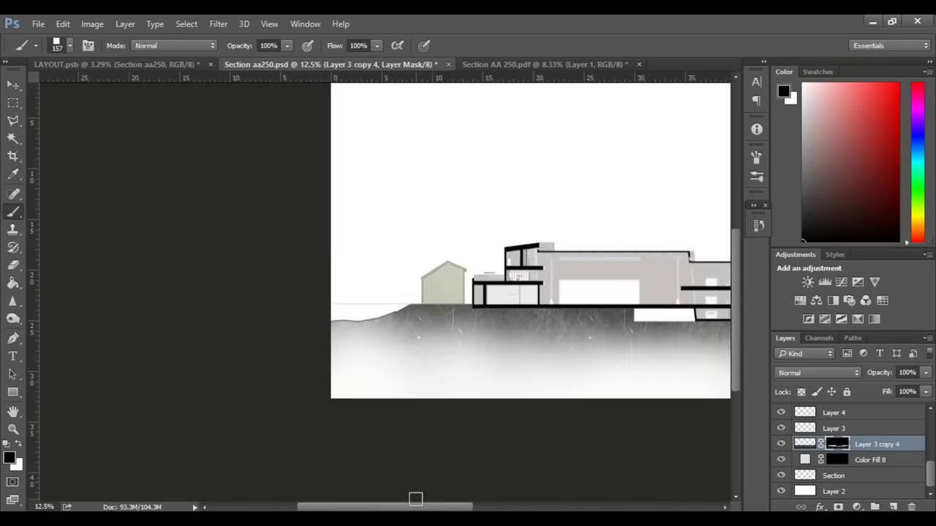
scroll(494, 289, "up", 2)
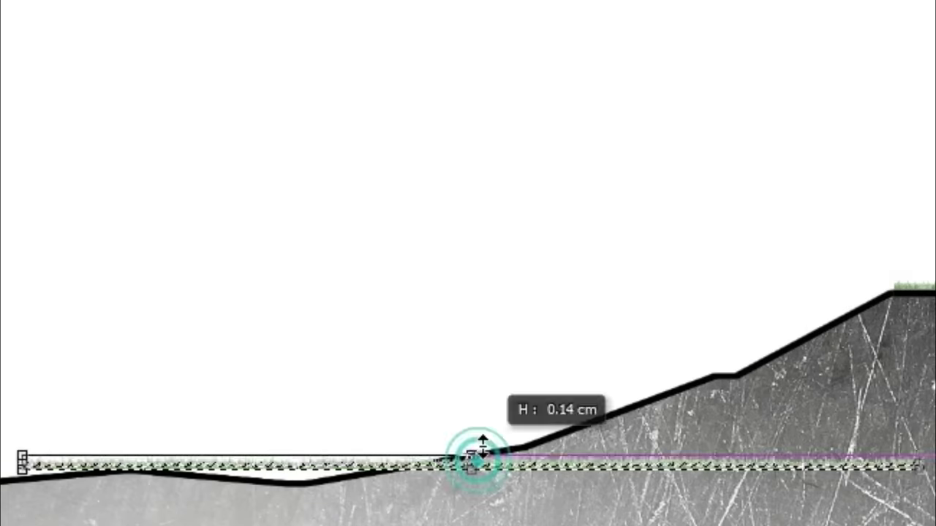
Step: Stretch the selected grass strip to about 0.14 cm high and shift it onto the lowered ground near the canvas edge
left_click_drag(483, 448, 482, 444)
key("Return")
mouse_move(419, 471)
left_mouse_down()
mouse_move(379, 469)
mouse_move(403, 477)
left_mouse_up()
Step: Try to thicken the grass along the lowered ground with an overlapping duplicate strip
key("ctrl+j")
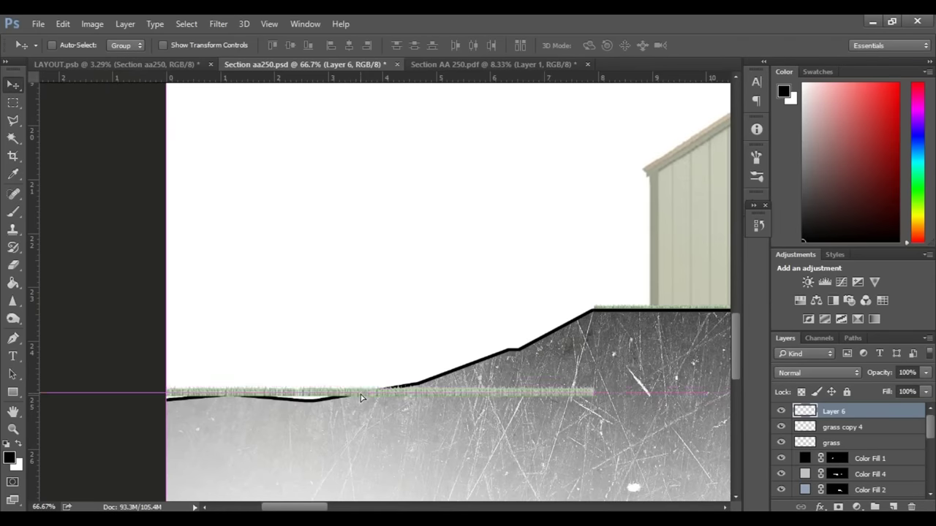
key("ctrl+k")
left_click(771, 101)
key("ctrl+j")
left_click_drag(416, 394, 419, 398)
key("Delete")
key("ctrl+t")
left_click(624, 47)
Step: Clone-stamp grass into a selected band along the sloping ground line and move the grass copy 4 layer below Layer 3 copy 4
key("l")
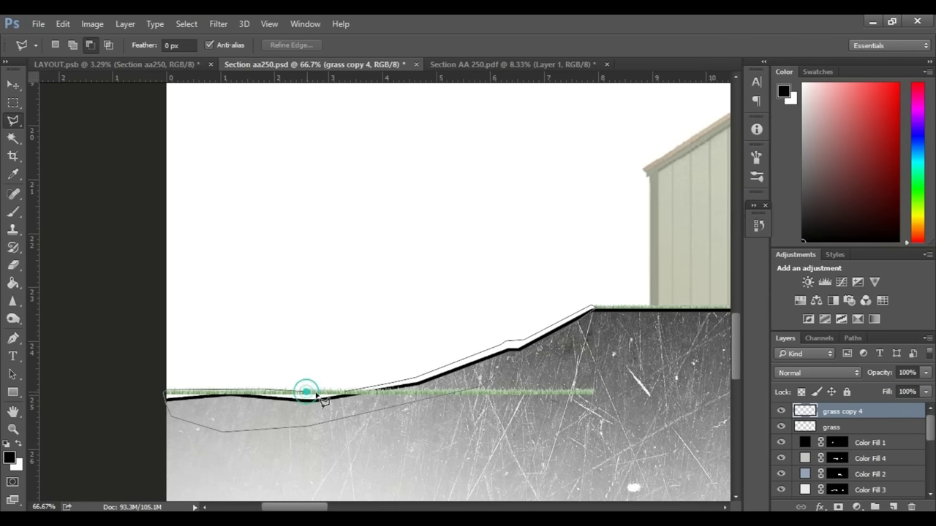
key("s")
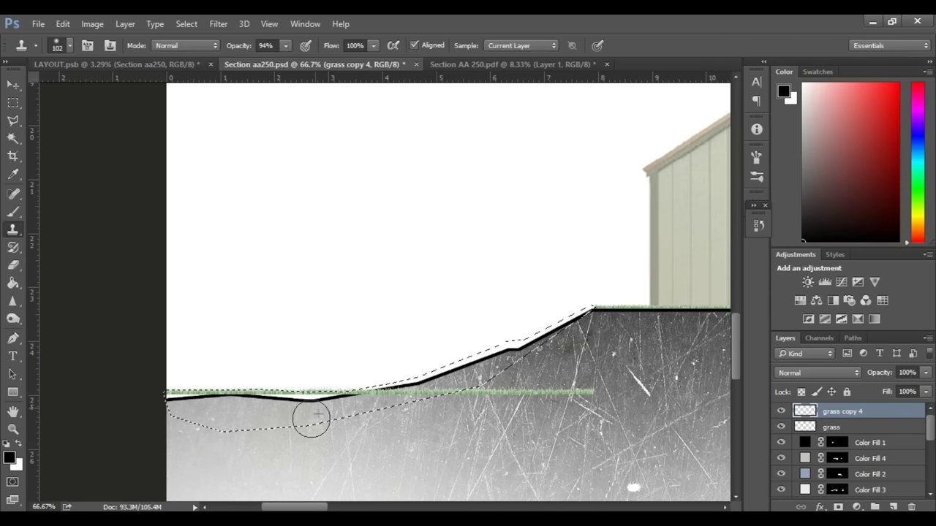
left_click(346, 407, "alt")
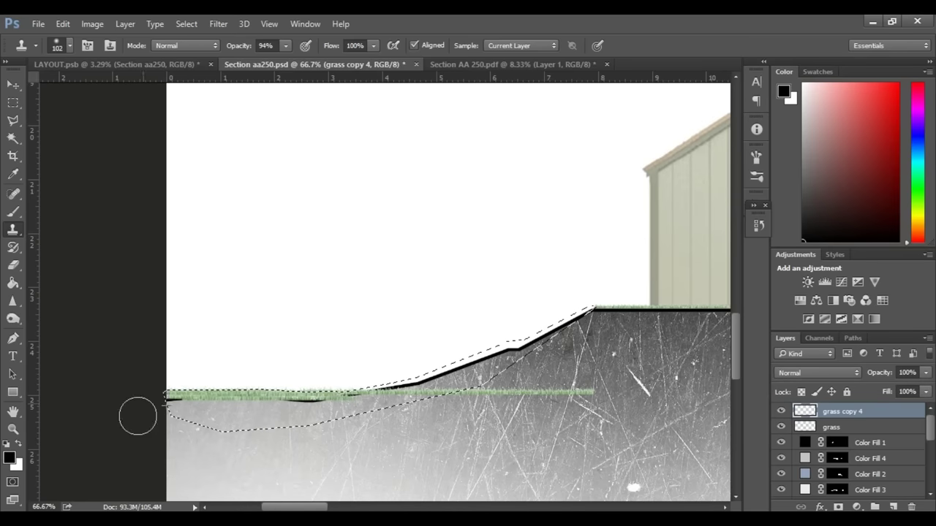
left_click_drag(439, 364, 463, 363)
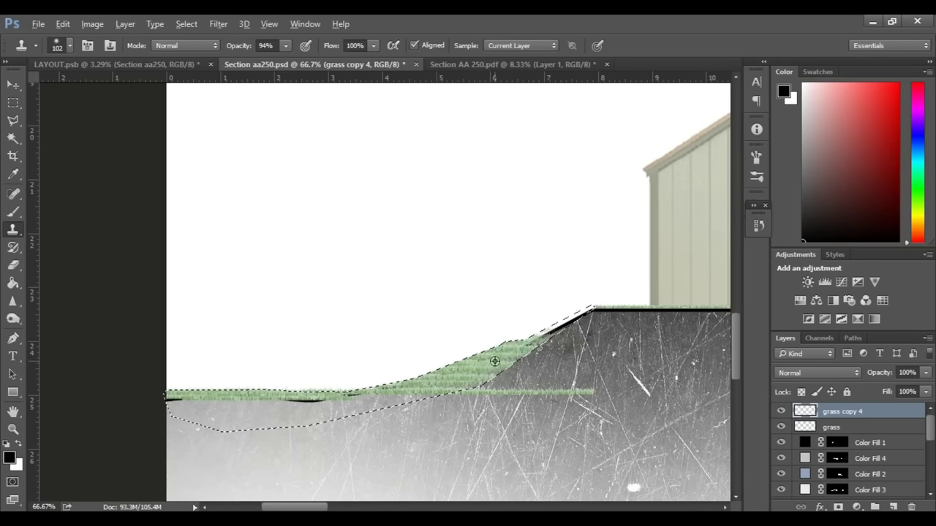
left_click_drag(853, 487, 838, 449)
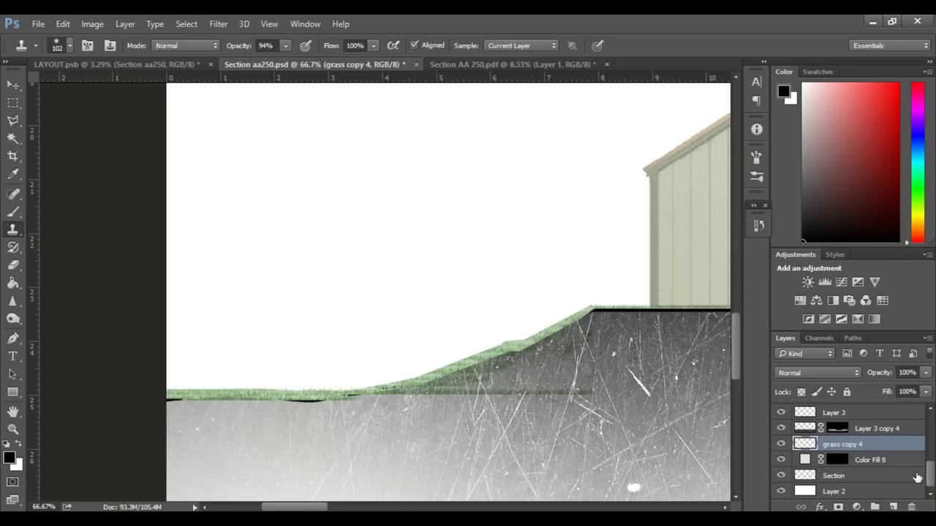
Step: Try to trim the clumped grass at the bend in the slope using a 134 px grass-shaped eraser
key("b")
right_click(414, 358)
mouse_move(702, 351)
left_mouse_down()
mouse_move(692, 473)
mouse_move(694, 428)
left_mouse_up()
key("e")
right_click(531, 290)
left_click(784, 368)
left_click(530, 328)
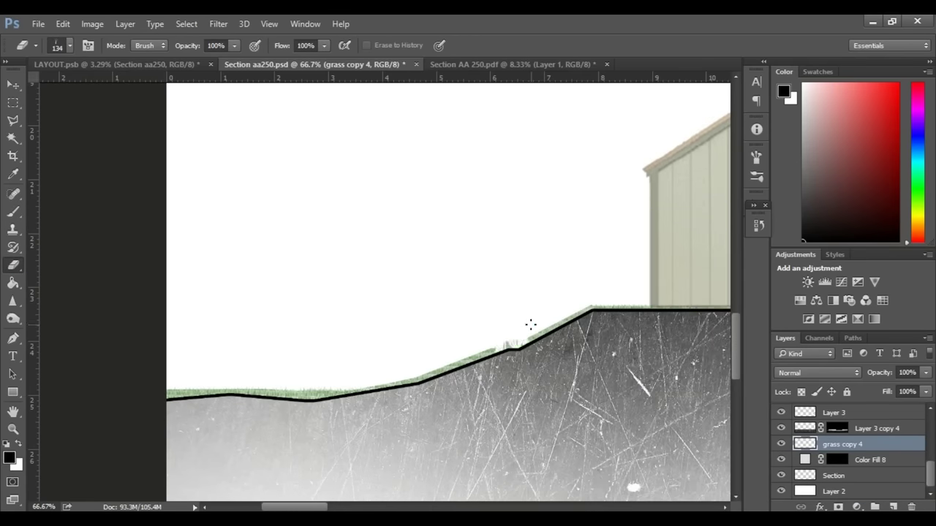
Step: Trim the ragged upper edge of the sloping grass strip on grass copy 4 with a 13 px grass-shaped eraser
key("ctrl+plus")
right_click(568, 303)
left_click_drag(692, 232, 648, 232)
left_click(560, 369)
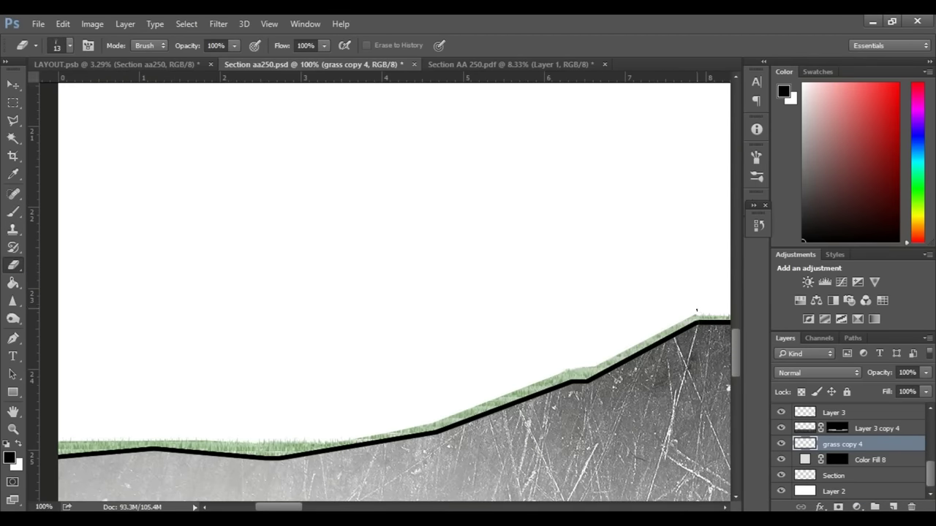
right_click(600, 322)
left_click(852, 369)
left_click(598, 365)
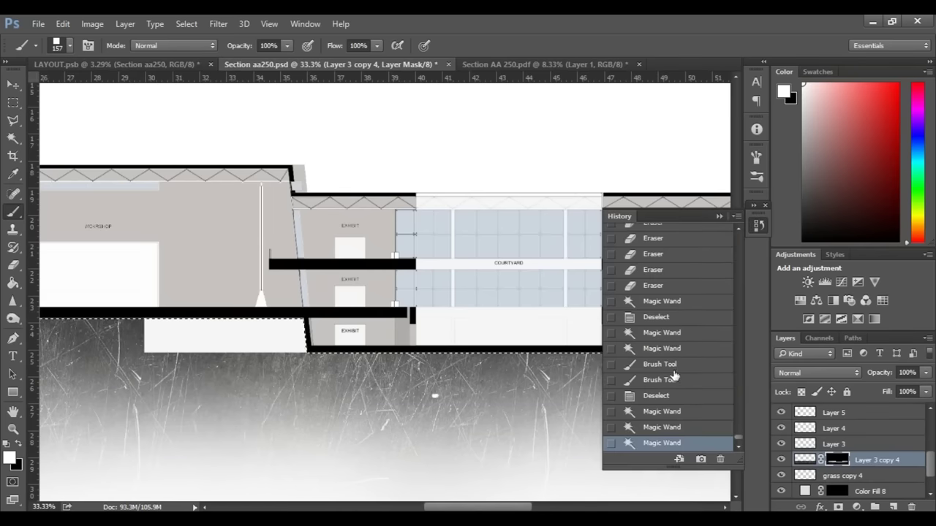
Step: Reveal ground texture in the blank rectangle beneath the workshop floor by painting the Layer 3 copy 4 mask white, undoing the overspill stroke
left_click(833, 476)
key("ctrl+d")
left_click(234, 347)
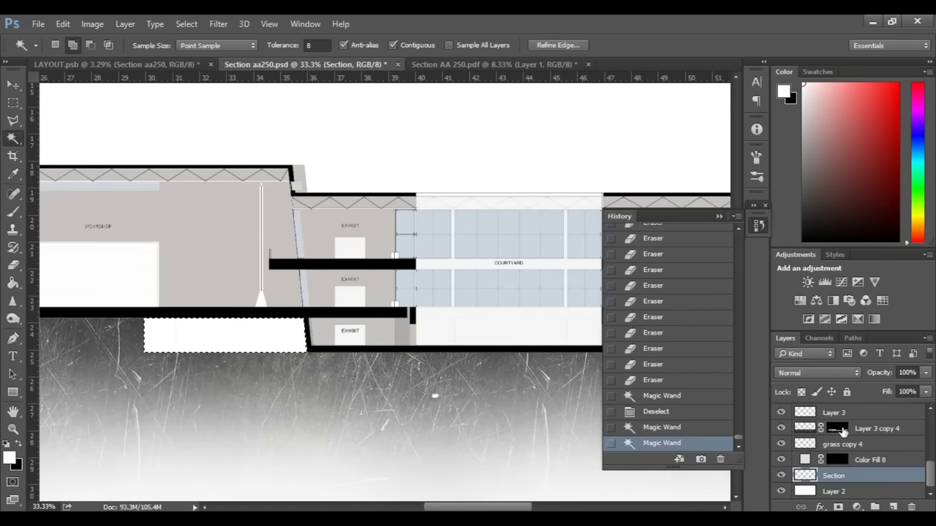
left_click(843, 431)
key("b")
key("ctrl+d")
mouse_move(161, 335)
left_mouse_down()
mouse_move(324, 334)
mouse_move(596, 355)
left_mouse_up()
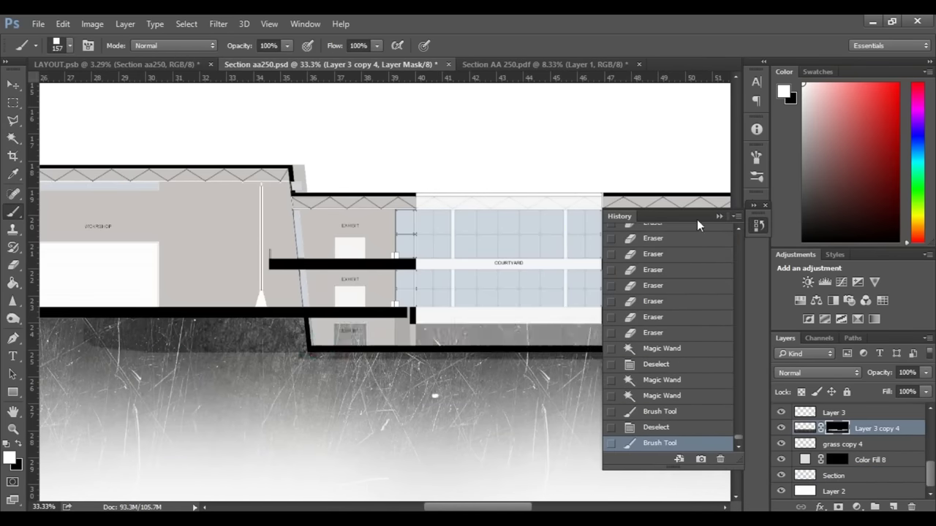
left_click(719, 217)
key("ctrl+z")
Step: Paint white into the Layer 3 copy 4 mask along the building's underside to extend the dark ground texture
key("ctrl+minus")
key("ctrl+minus")
right_click(406, 320)
left_click(492, 231)
right_click(352, 318)
left_click(453, 230)
mouse_move(336, 329)
left_mouse_down()
mouse_move(569, 334)
mouse_move(572, 310)
left_mouse_up()
scroll(572, 314, "right", 3)
scroll(511, 314, "left", 8)
mouse_move(402, 312)
left_mouse_down()
mouse_move(132, 310)
mouse_move(86, 325)
left_mouse_up()
Step: Reselect the ground area and blend its texture mask with a soft 2209 px white brush at 23% opacity
right_click(150, 320)
key("ctrl+minus")
key("ctrl+minus")
key("ctrl+shift+d")
right_click(288, 320)
left_click(420, 294)
left_click(287, 45)
left_click_drag(342, 62, 279, 62)
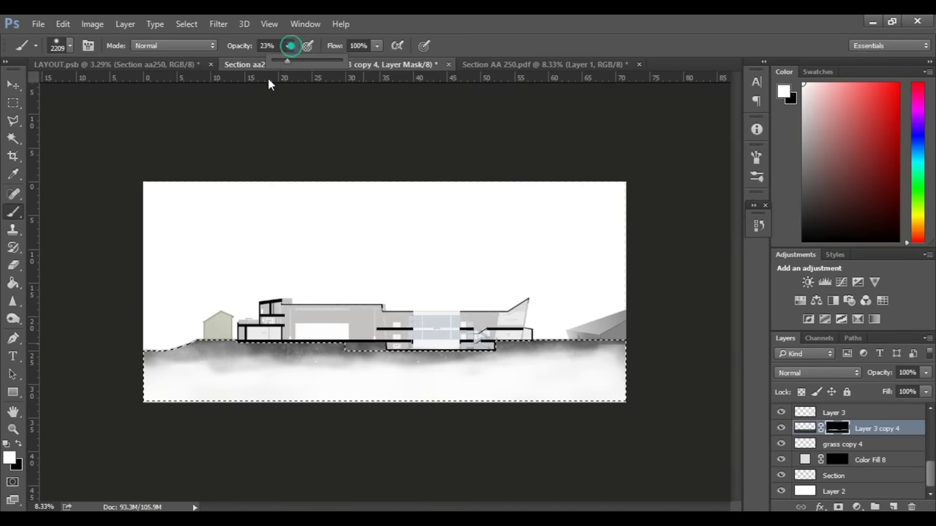
mouse_move(585, 351)
left_mouse_down()
mouse_move(361, 334)
mouse_move(420, 320)
left_mouse_up()
Step: Paste the sky photo, enlarge it behind the building, and align it with the canvas's upper edge
key("ctrl+v")
key("ctrl+t")
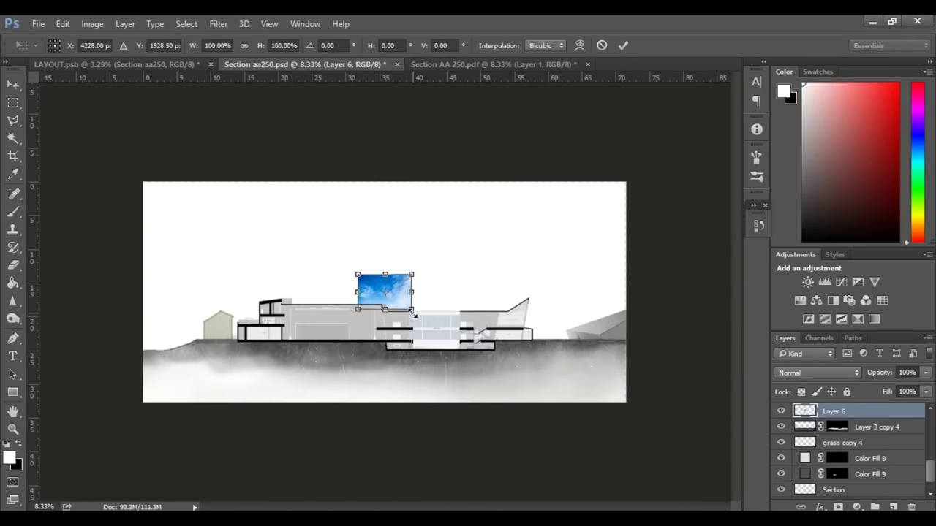
left_click_drag(411, 312, 520, 382)
left_click_drag(479, 278, 539, 251)
left_click_drag(581, 176, 545, 198)
left_click(624, 46)
left_click_drag(401, 256, 403, 241)
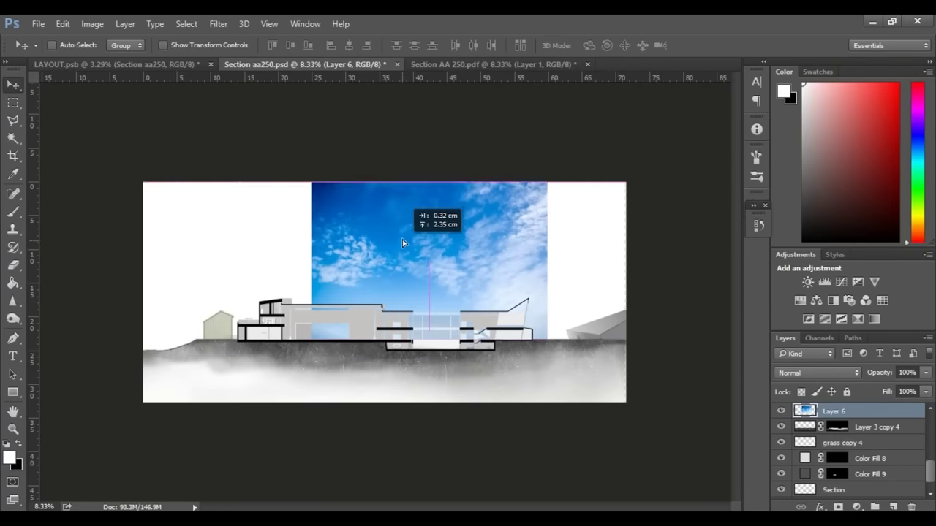
Step: Set the sky layer to 28% opacity and fade its edges with a soft 2209 px eraser at 58% opacity
left_click(926, 373)
left_click_drag(925, 385, 874, 385)
left_click(14, 266)
right_click(309, 249)
left_click_drag(445, 232, 460, 233)
left_click(234, 46)
left_click_drag(235, 63, 205, 65)
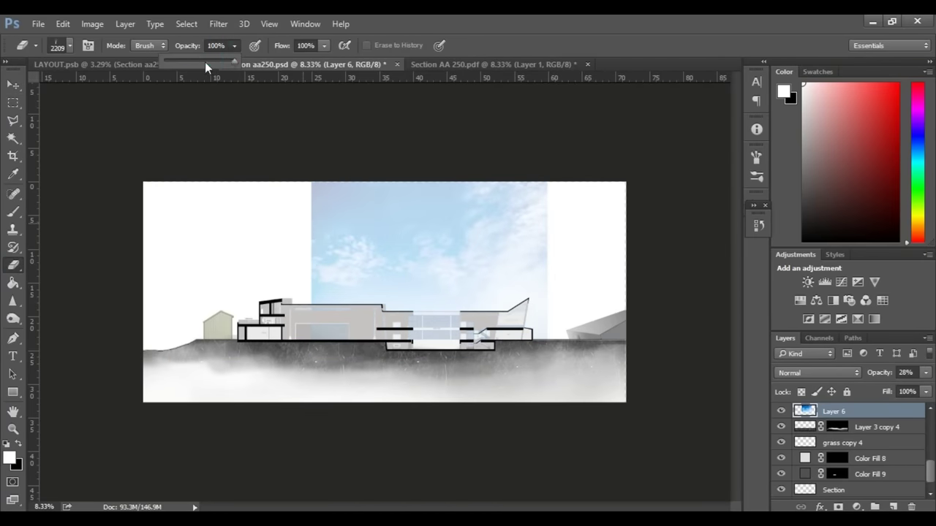
right_click(319, 214)
left_click(339, 292)
left_click(270, 217)
left_click_drag(325, 187, 300, 251)
left_click_drag(489, 167, 576, 289)
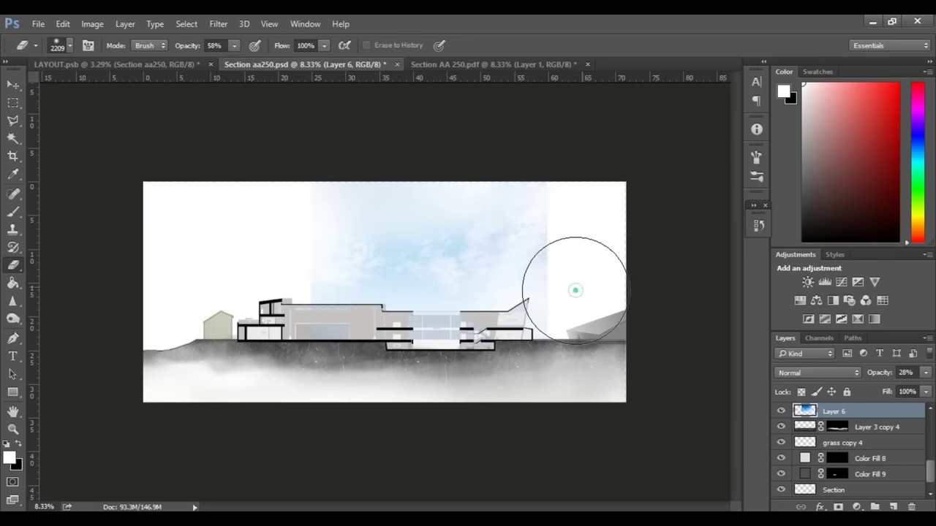
Step: Stretch the faded sky layer wider so it extends over the meeting room end of the building
key("ctrl+t")
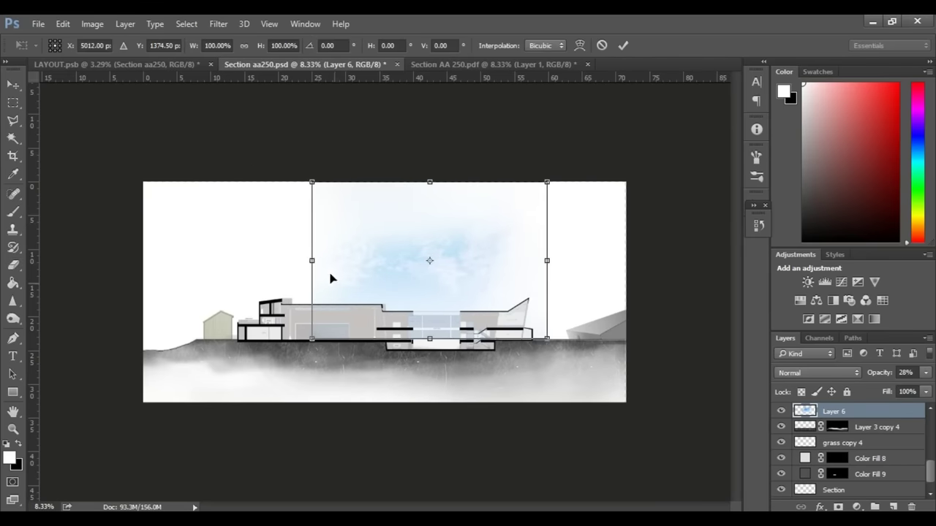
left_click_drag(314, 263, 219, 263)
left_click(626, 47)
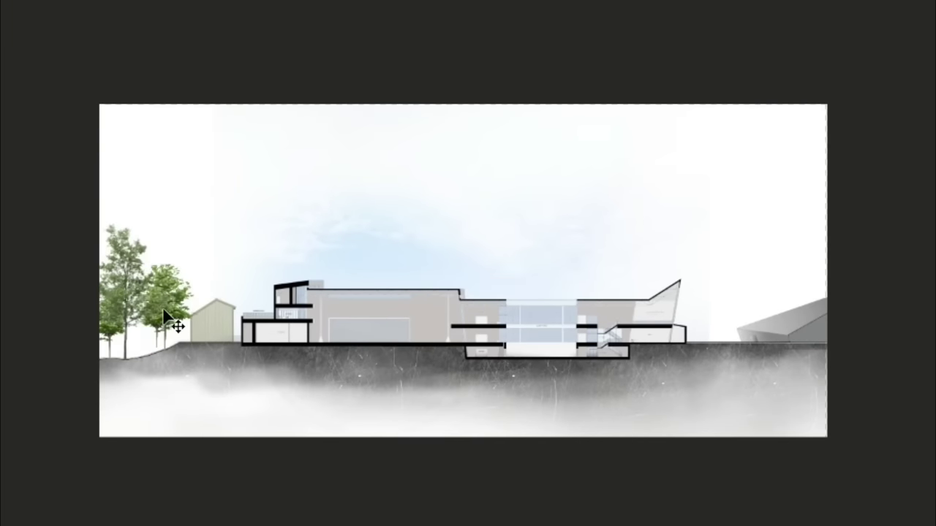
Step: Arrange trees on the slope beside the small house and between the main building and the grey neighbour
left_click_drag(164, 316, 145, 330)
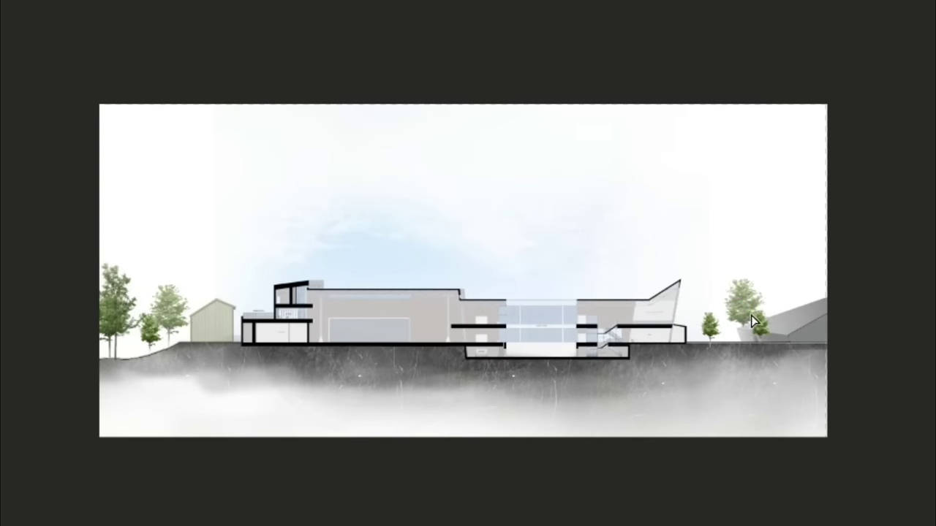
left_click_drag(751, 316, 699, 319)
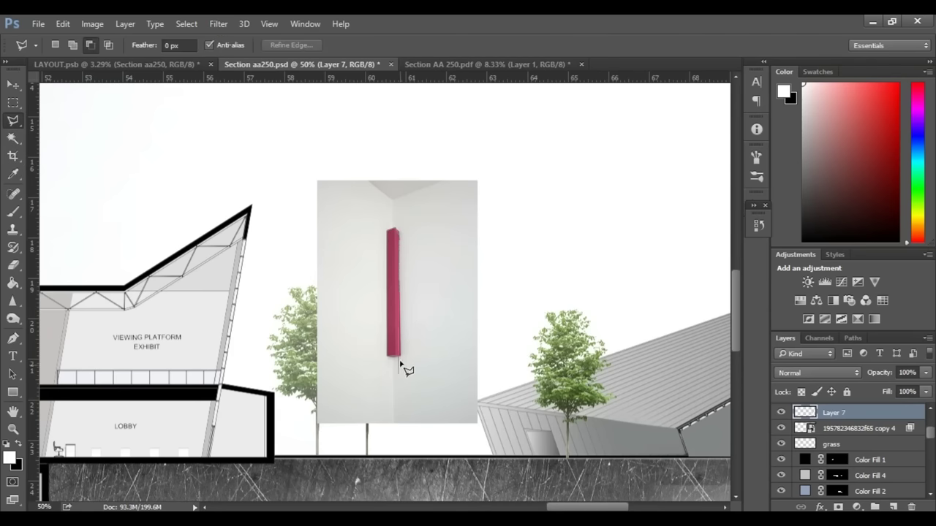
Step: Cut the red column out of its photo and resize it to stand on the ground beside the outdoor trees
left_click(393, 360)
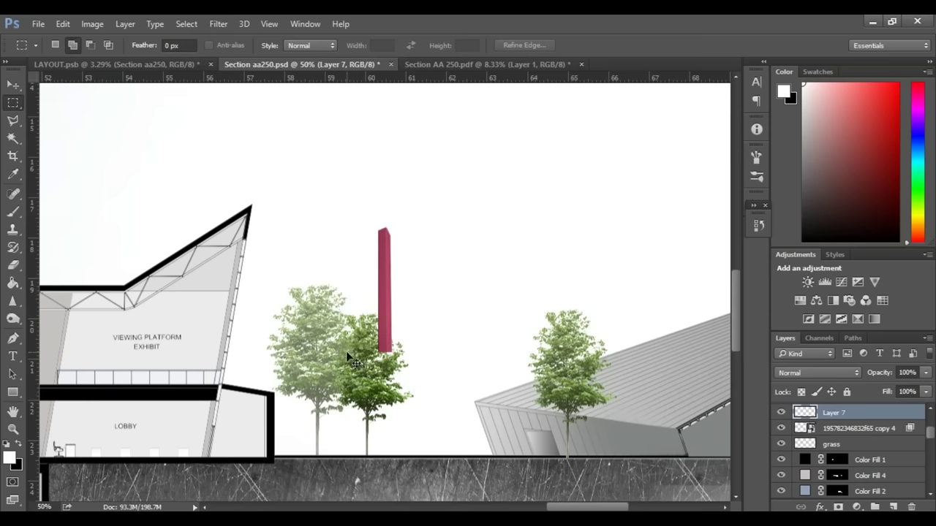
key("ctrl+t")
left_click_drag(379, 229, 375, 269)
left_click(626, 49)
left_click(14, 85)
left_click_drag(479, 256, 516, 359)
key("ctrl+t")
left_click_drag(444, 393, 417, 312)
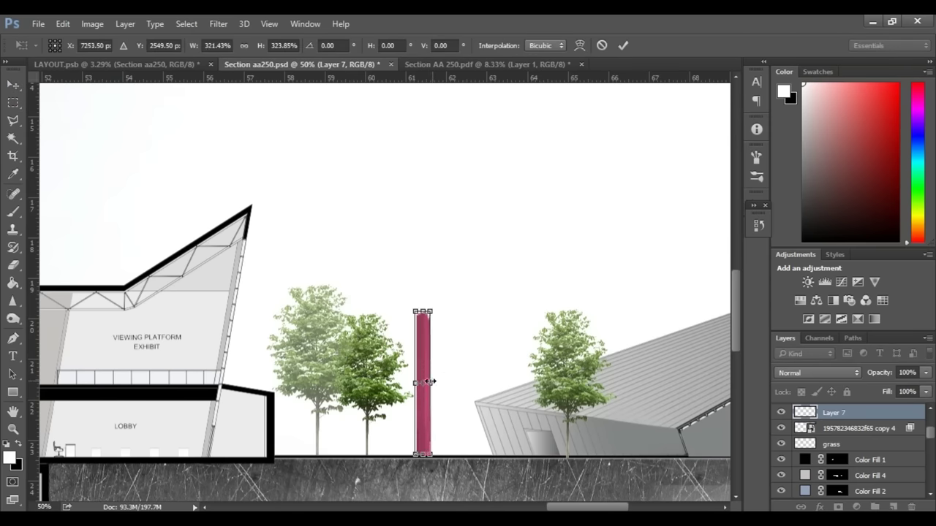
key("Return")
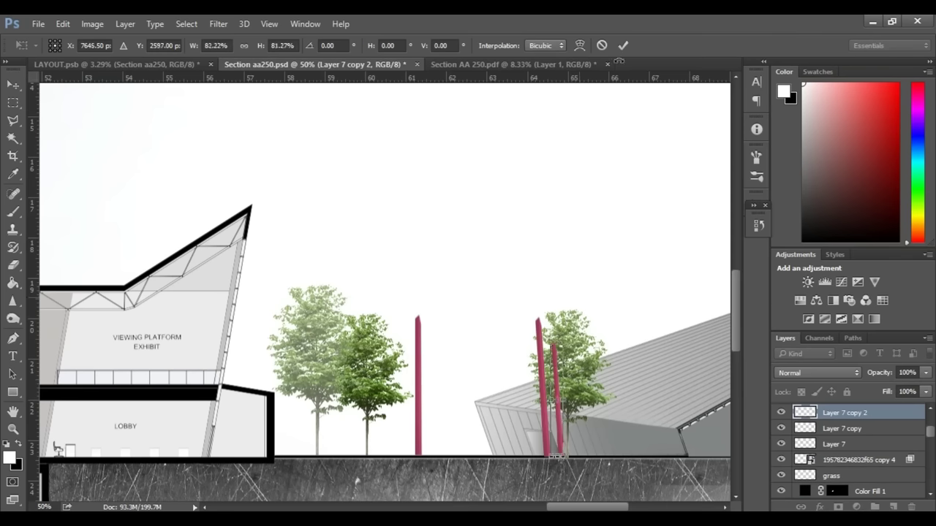
Step: Duplicate the shorter red column, place it among the trees beside the lobby, and tilt it 6.40°
key("Return")
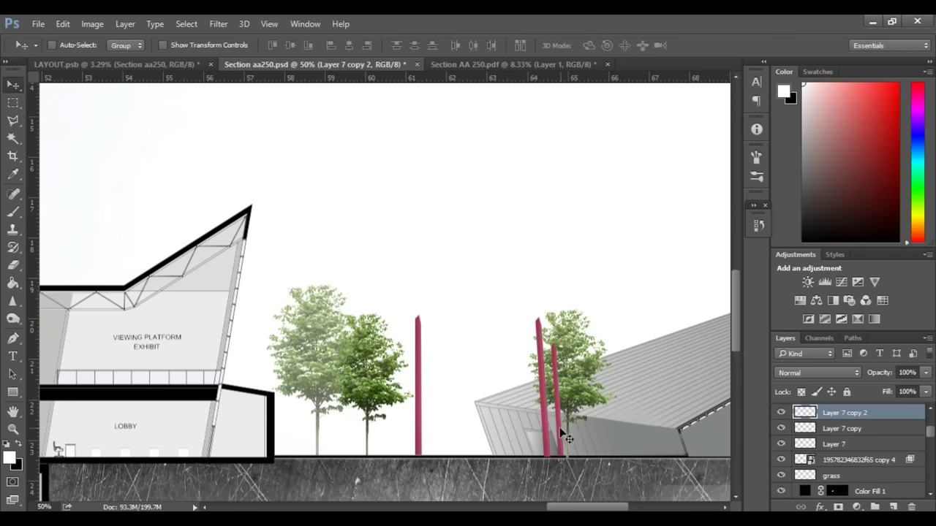
left_click_drag(561, 432, 354, 429)
key("ctrl+t")
left_click_drag(422, 293, 426, 289)
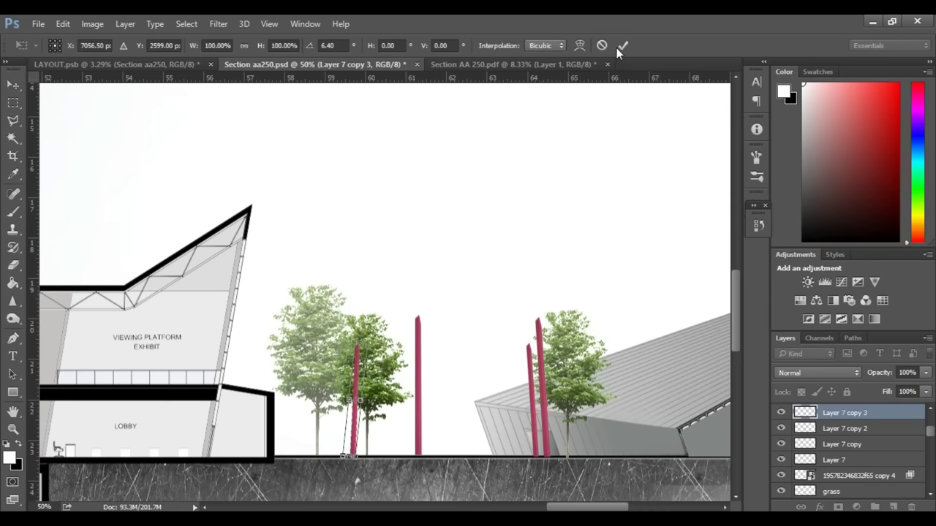
left_click(621, 46)
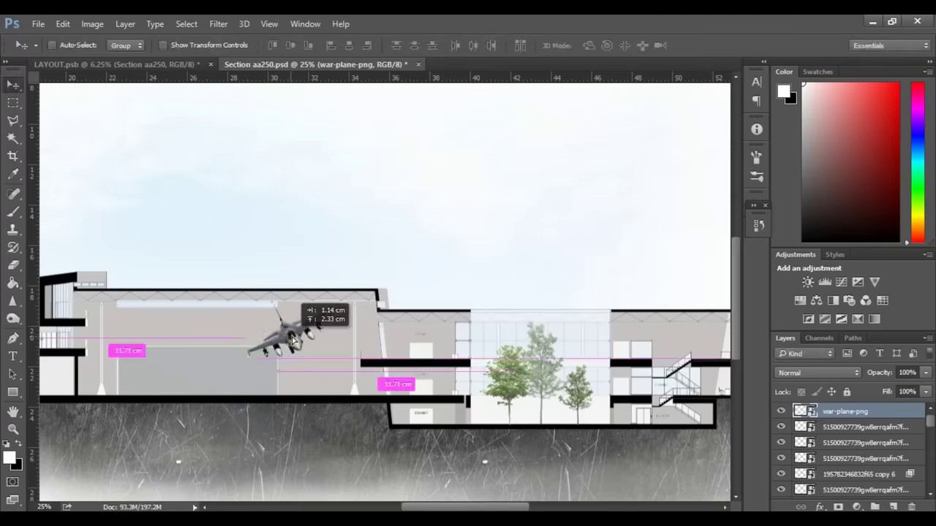
Step: Hang the fighter jet beneath the workshop roof and place the scaled-down Fokker biplane on the workshop floor
left_click_drag(286, 335, 288, 340)
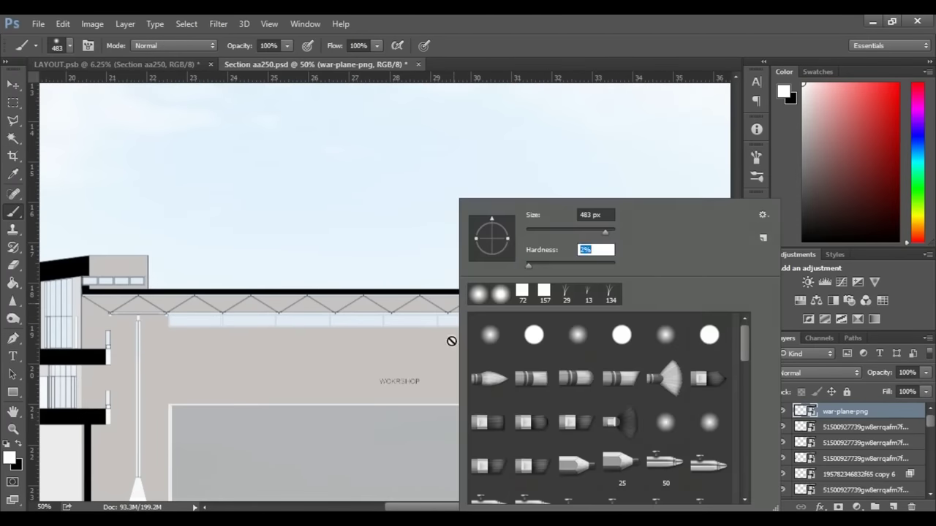
key("Return")
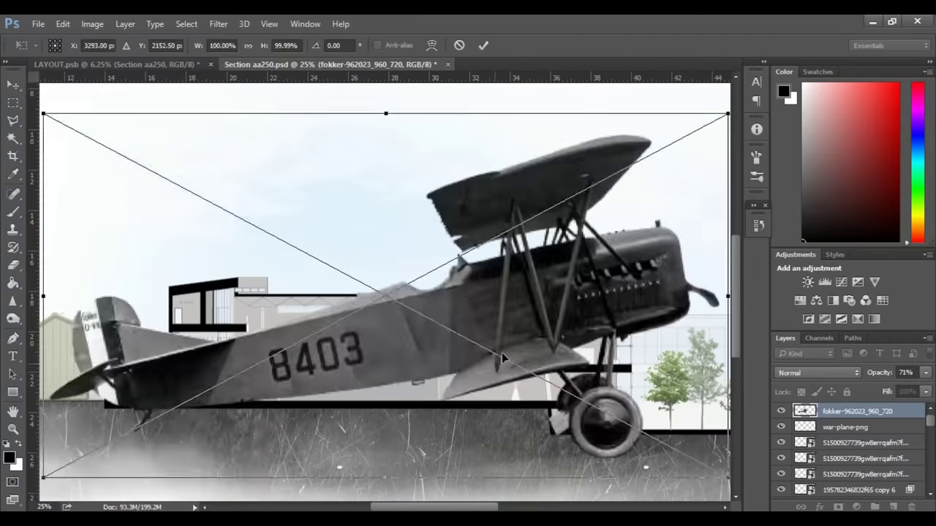
left_click_drag(553, 263, 382, 348)
key("Return")
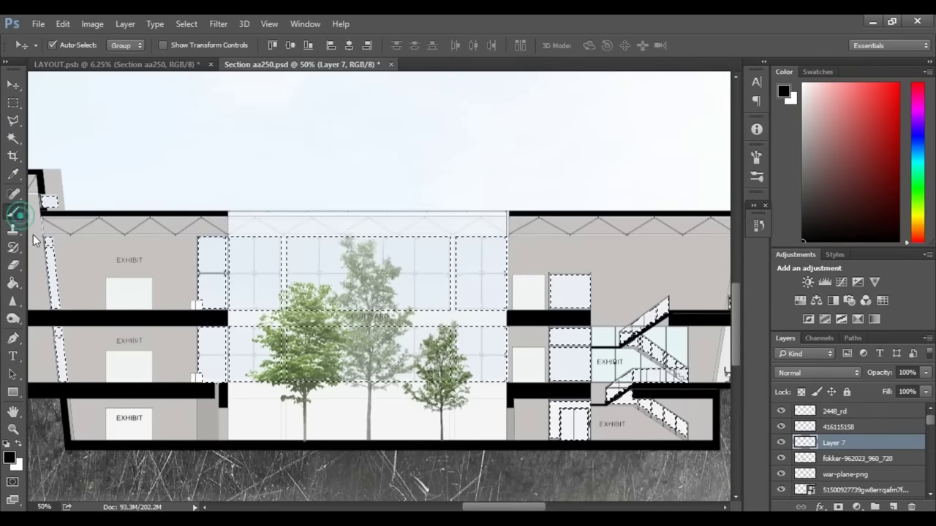
Step: Paint diagonal white reflection streaks across the selected courtyard glazing on Layer 7 with a 12 px square brush
right_click(405, 232)
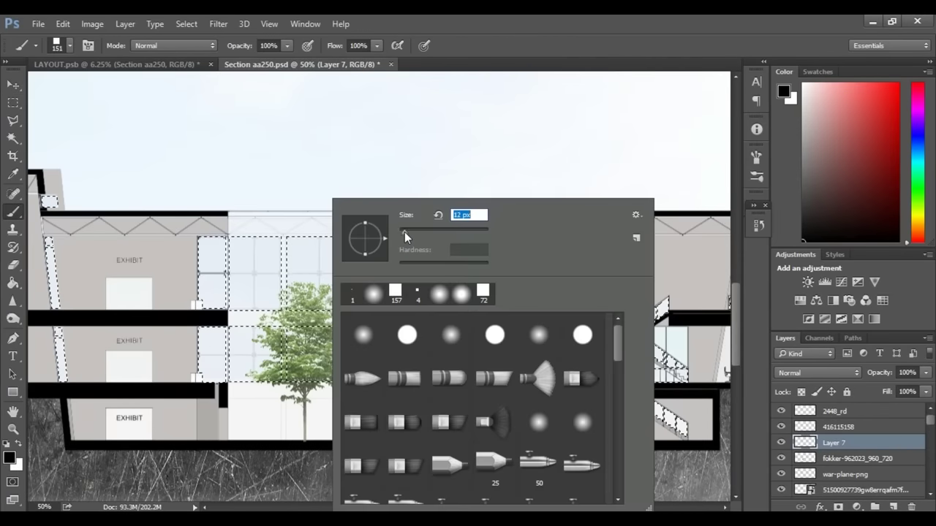
left_click(20, 444)
left_click(286, 235)
left_click(183, 291, "shift")
left_click(171, 375)
left_click(392, 232, "shift")
left_click(458, 232)
left_click(227, 380, "shift")
Step: Add a broader diagonal white reflection to the courtyard glazing beside the stair-side exhibit with a 60 px brush
right_click(337, 293)
left_click(479, 159)
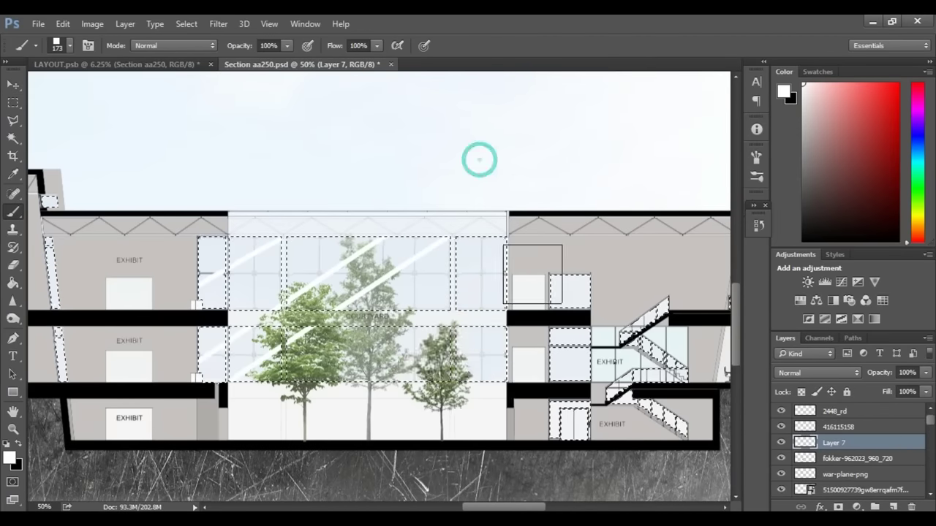
right_click(484, 398)
left_click_drag(613, 232, 595, 232)
left_click(571, 168)
left_click(544, 253)
left_click(444, 345, "shift")
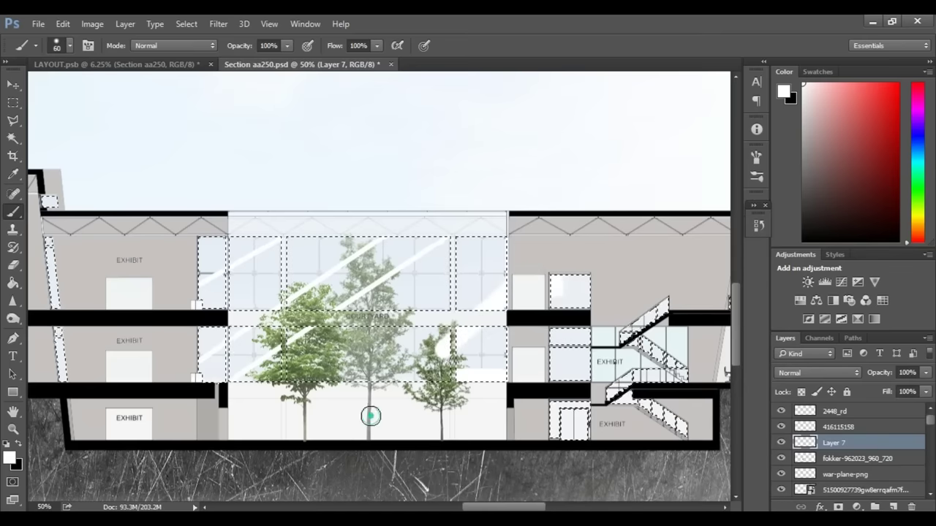
Step: Undo the oversized erasure and clean stray white paint off the stair-side windows with a smaller eraser
key("e")
left_click(566, 329)
right_click(585, 293)
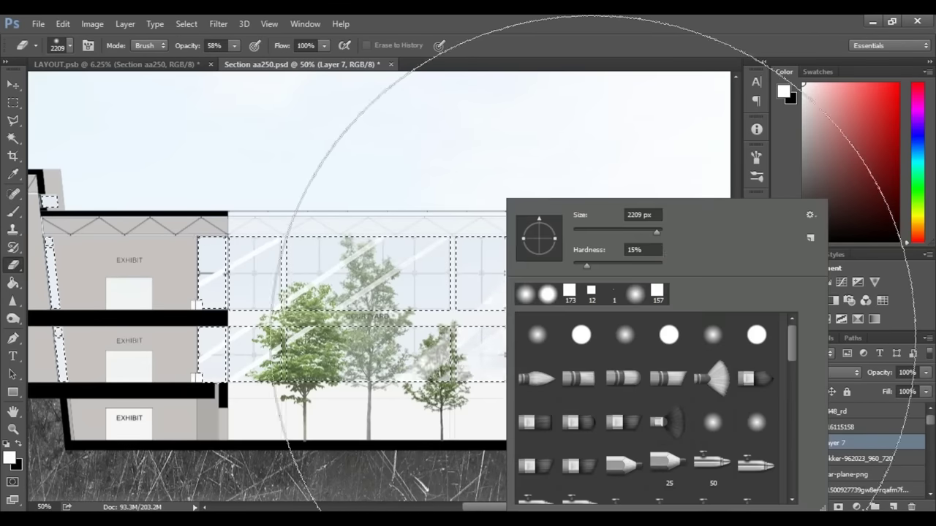
key("ctrl+z")
left_click(594, 233)
left_click(571, 278)
Step: Paint diagonal white reflection streaks on the stair-side windows, undoing the misplaced stroke and using a smaller brush
key("b")
left_click(538, 315)
left_click(594, 267, "shift")
left_click(550, 338)
key("ctrl+z")
right_click(583, 343)
left_click(613, 231)
left_click(586, 324)
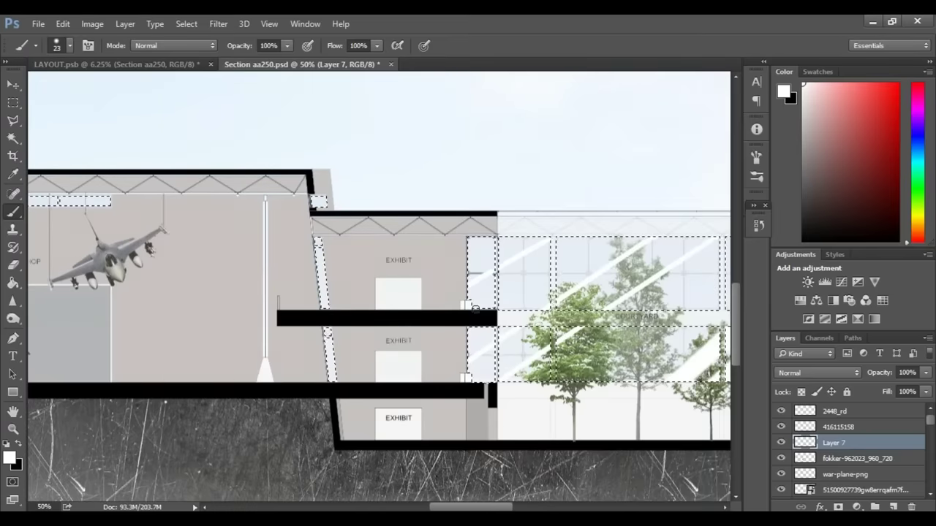
Step: Continue the reflection streaks over the workshop's clerestory windows and set Layer 7's blend mode to Overlay
scroll(310, 178, "left", 5)
left_click_drag(219, 153, 166, 154)
left_click_drag(388, 506, 368, 507)
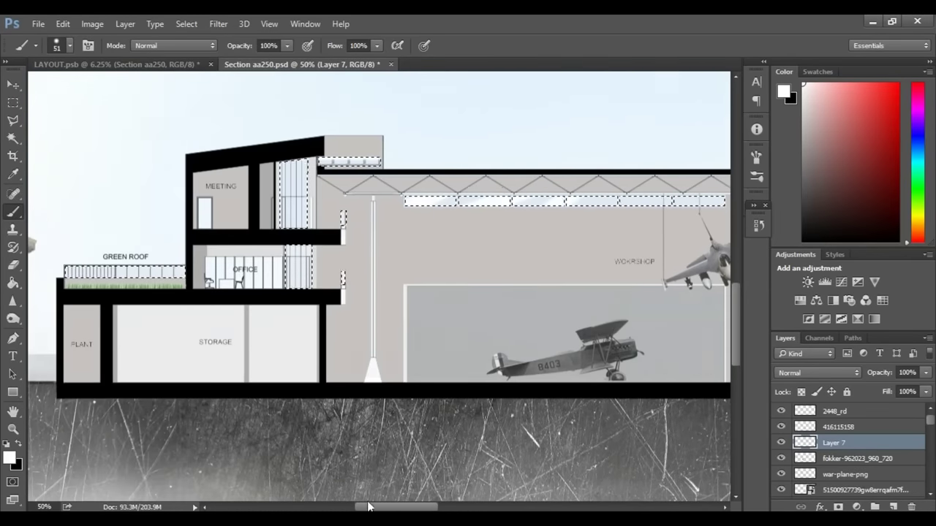
left_click(832, 372)
left_click(812, 235)
key("ctrl+minus")
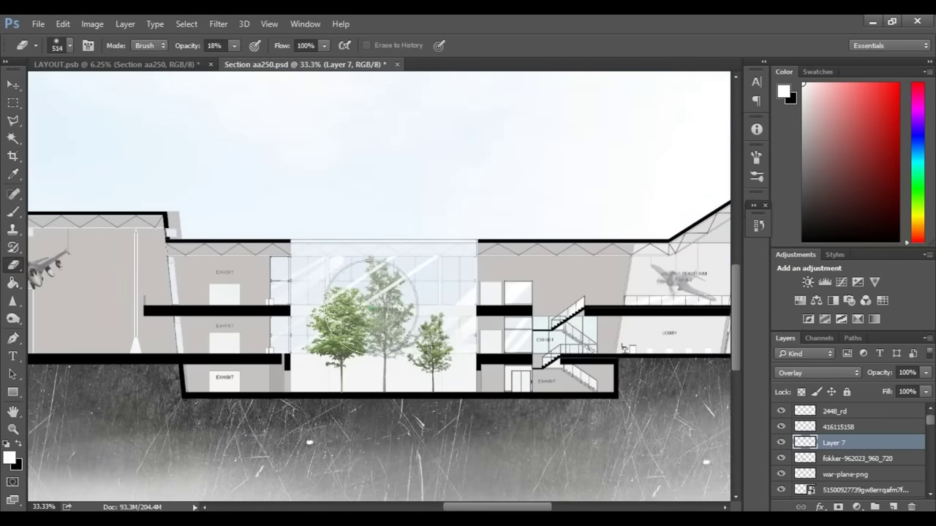
Step: Select narrow diagonal light-ray bands in the workshop and meeting room, subtracting the part covering the meeting room wall
scroll(371, 307, "left", 4)
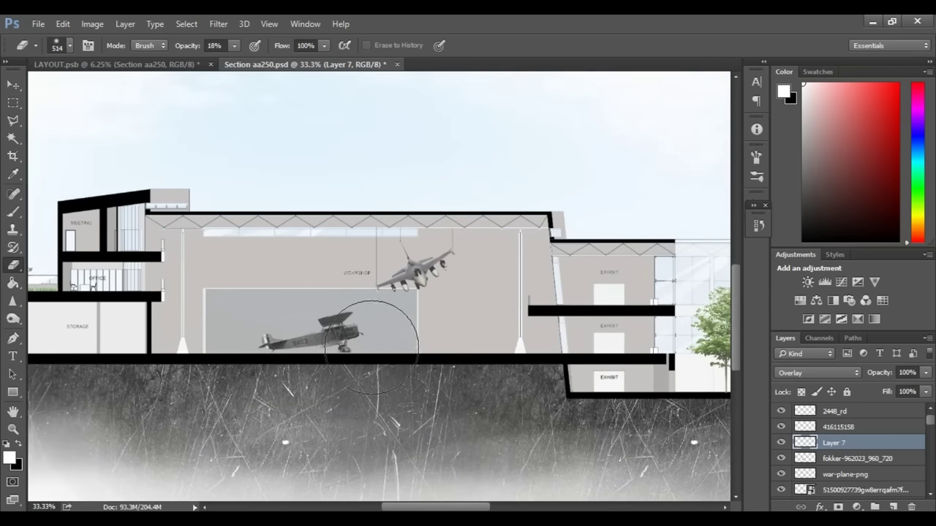
key("l")
left_click(550, 227)
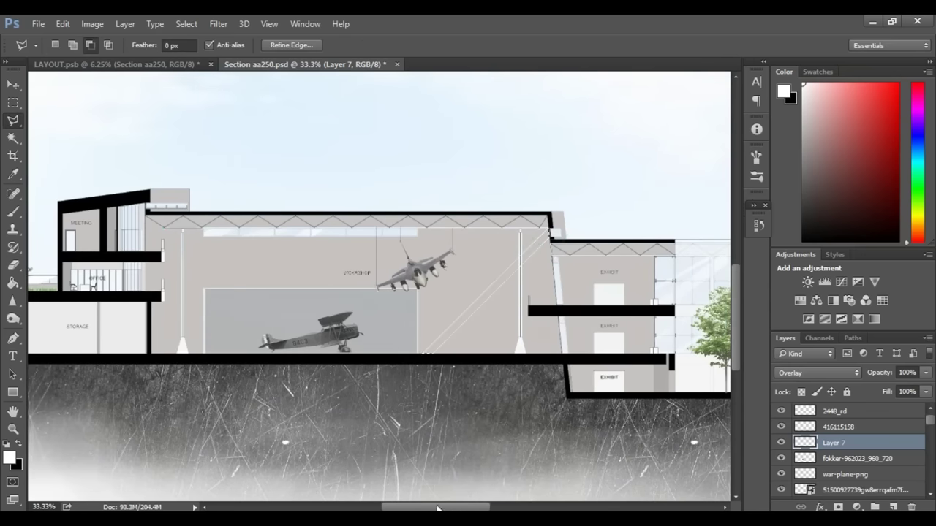
left_click_drag(437, 508, 412, 509)
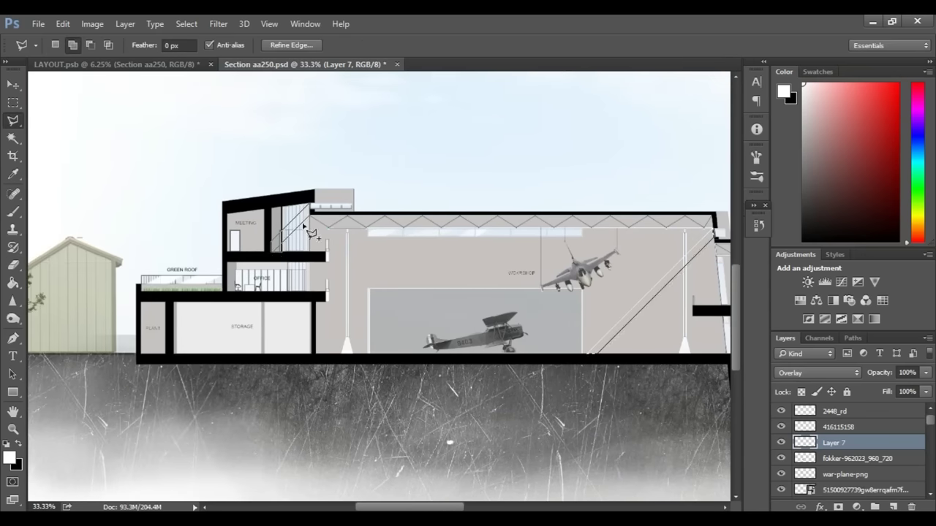
left_click(15, 102)
left_click(90, 46)
left_click_drag(254, 176, 272, 278)
Step: Paint the workshop light rays white, deselect them, and fade their lower ends with the eraser
left_click_drag(409, 508, 436, 508)
left_click(13, 213)
right_click(412, 326)
left_click_drag(537, 228, 461, 307)
key("ctrl+d")
left_click(13, 265)
right_click(402, 346)
left_click_drag(431, 346, 457, 319)
Step: Select a wide diagonal light ray from the viewing platform's roof tip down to the lobby, paint it white on Layer 7, and deselect
left_click_drag(436, 508, 484, 507)
left_click(13, 120)
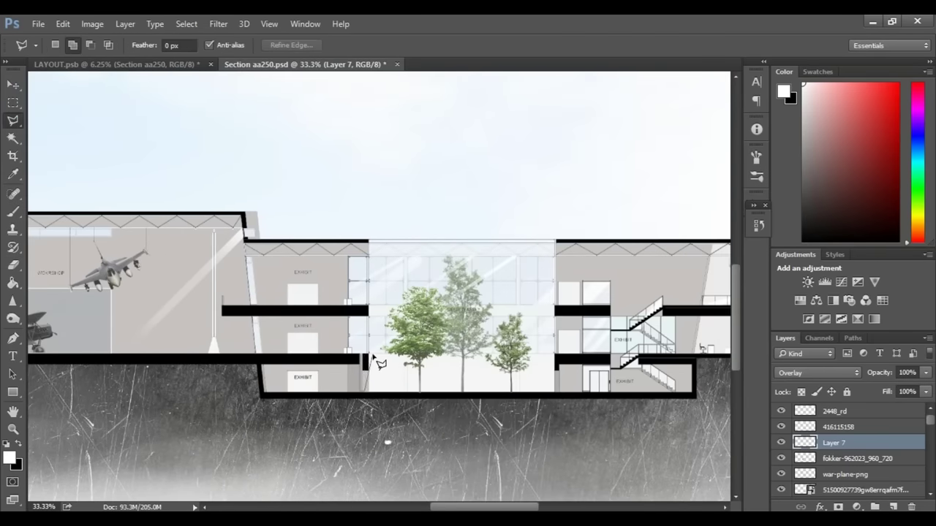
scroll(379, 363, "up", 3)
key("b")
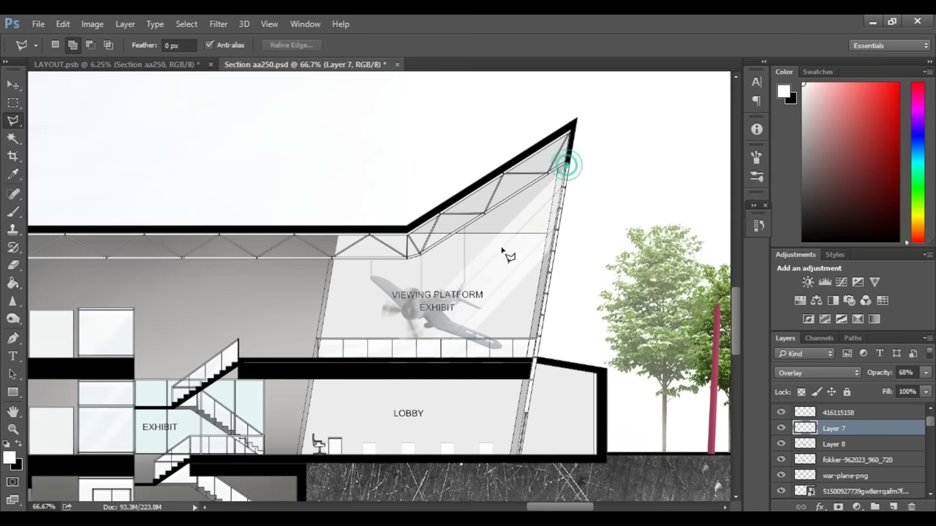
left_click(307, 441)
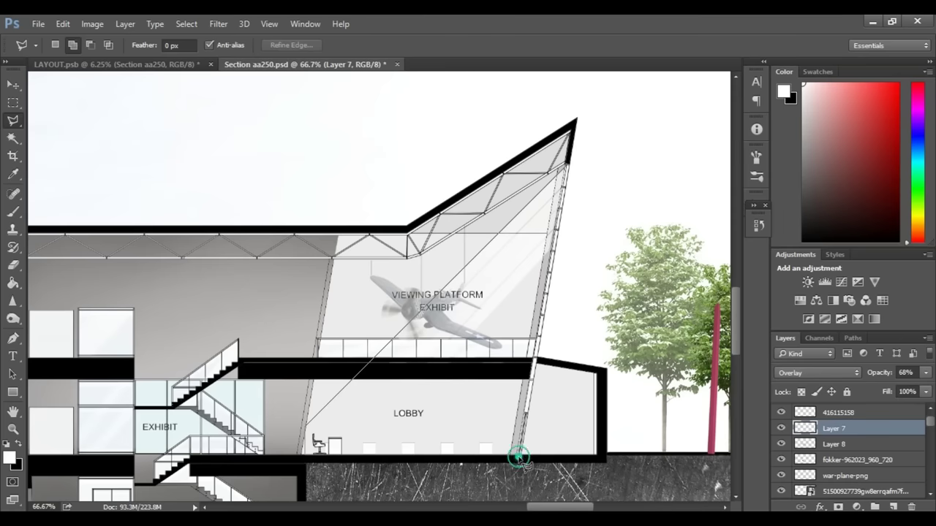
left_click(519, 457)
left_click(564, 169)
key("b")
left_click_drag(541, 234, 493, 347)
key("ctrl+d")
Step: Select a narrower diagonal ray band across the viewing platform down to the lobby ceiling and paint it white
key("l")
left_click(561, 185)
double_click(360, 388)
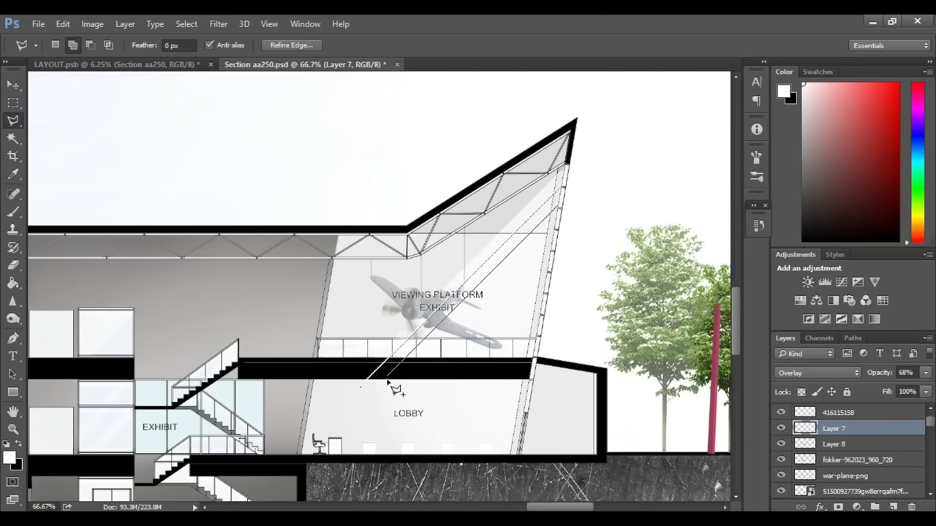
key("b")
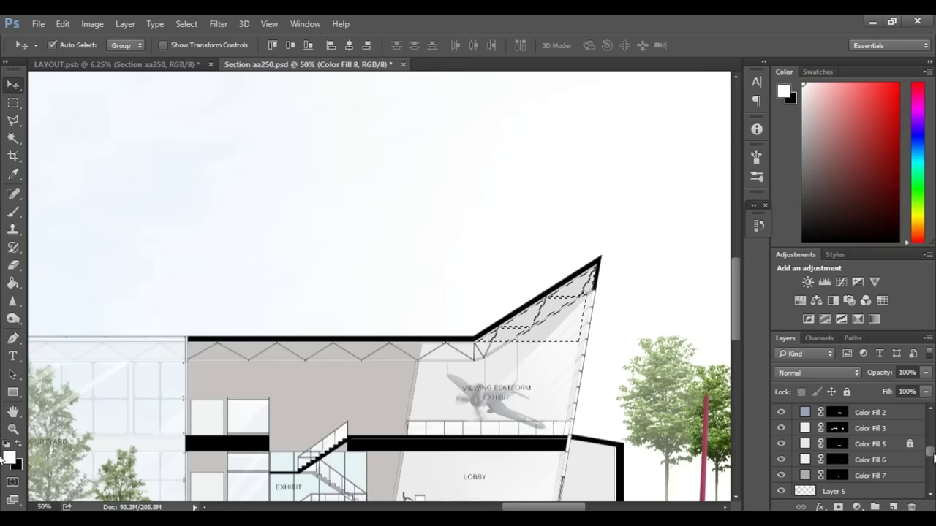
Step: Paint dark roof shading on Layer 8 at 46% opacity and reduce Color Fill 4's opacity to about 39%
key("b")
left_click_drag(926, 372, 901, 393)
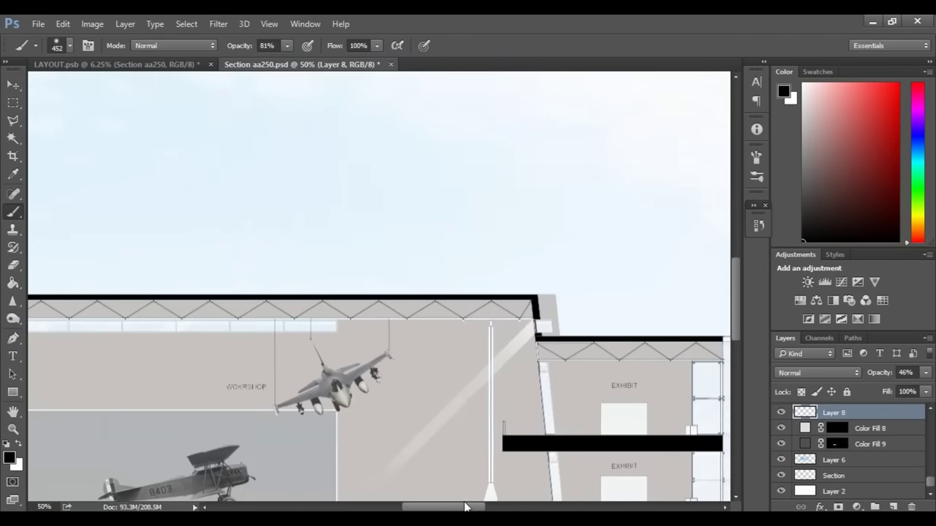
key("v")
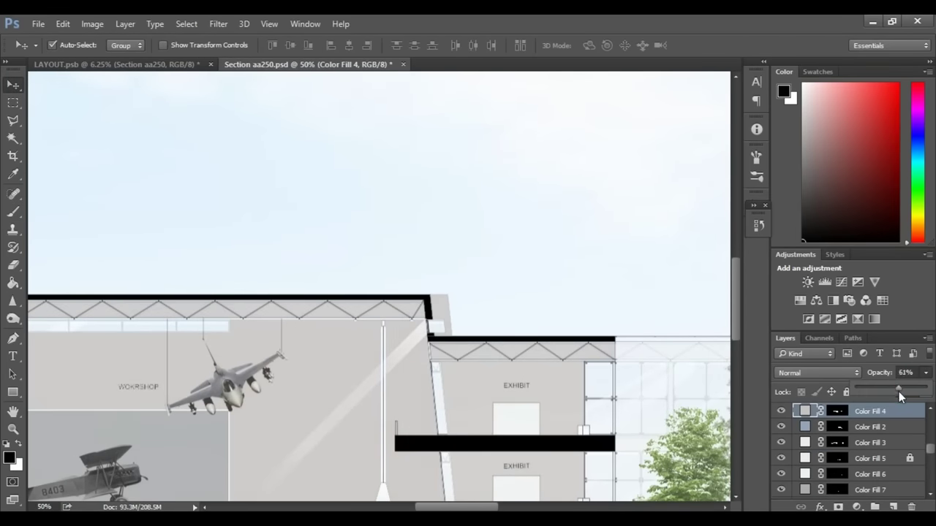
left_click_drag(899, 391, 892, 393)
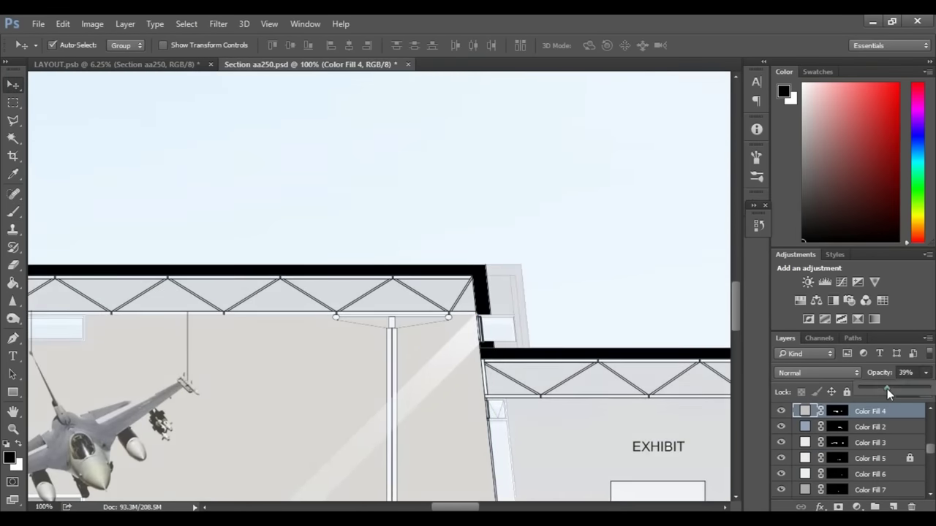
left_click_drag(887, 389, 883, 389)
key("ctrl+minus")
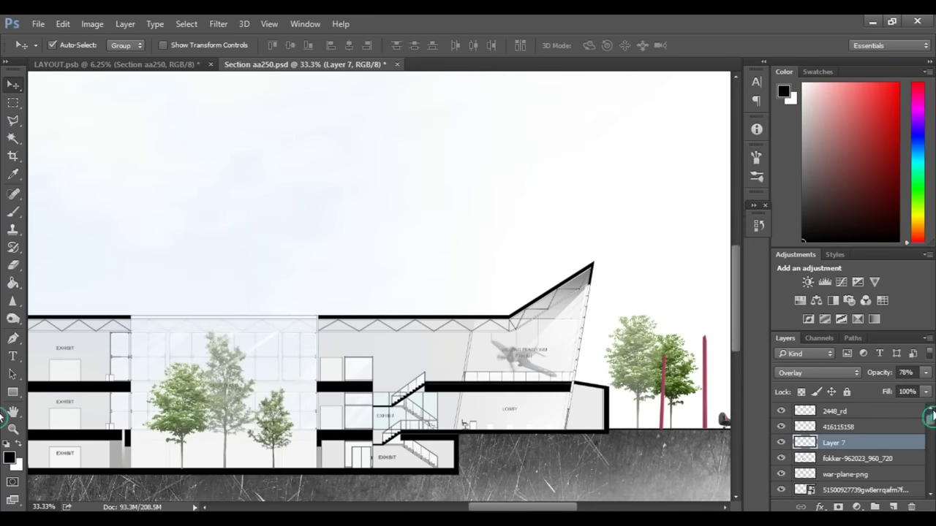
Step: Load the interior wall fill's mask as a selection and paint black shading on Layer 8 along the workshop roof
left_click_drag(931, 417, 931, 452)
left_click(781, 450)
left_click(781, 450)
left_click(869, 417)
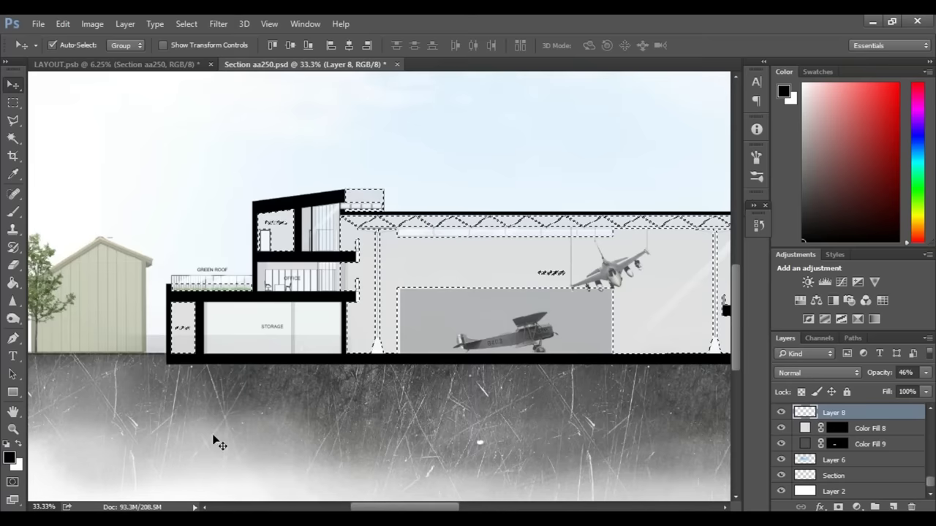
key("b")
left_click(219, 241)
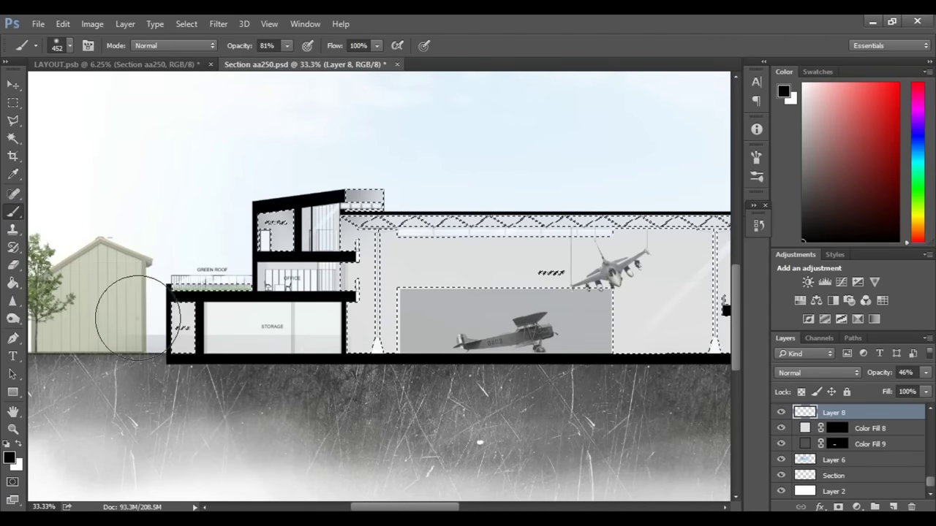
left_click_drag(407, 507, 433, 507)
mouse_move(535, 176)
left_mouse_down()
mouse_move(344, 167)
mouse_move(197, 182)
left_mouse_up()
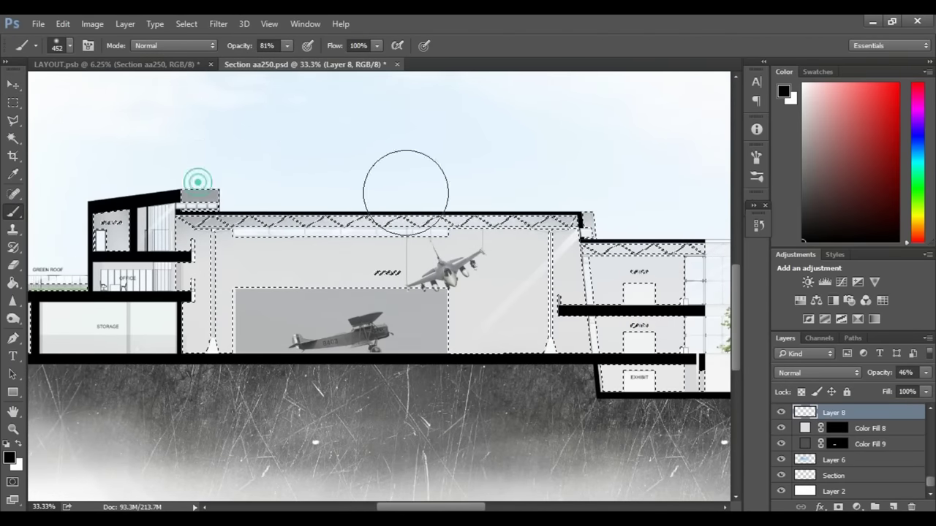
Step: Soften the workshop shading with the eraser at 18% opacity and restore the wall selection by reverting the deselection
key("e")
key("ctrl+d")
scroll(302, 271, "right", 10)
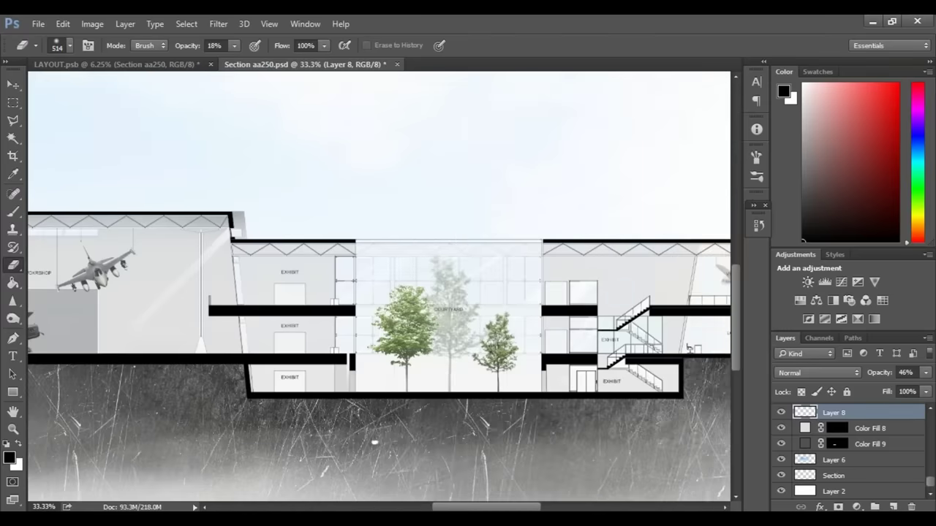
scroll(379, 286, "right", 1)
left_click(758, 225)
left_click(672, 427)
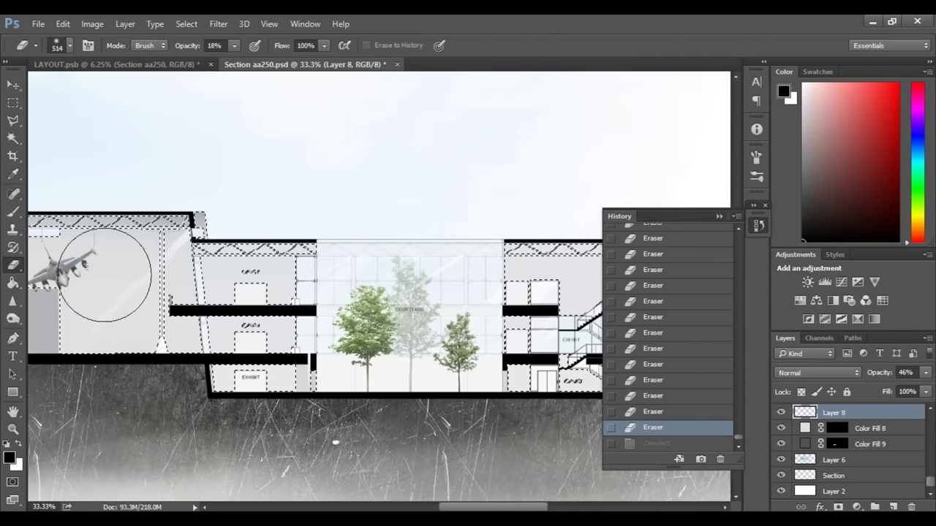
Step: Paint black shading under the exhibit roofs on both sides of the courtyard with the brush at 81% opacity
key("b")
left_click(207, 203)
left_click(252, 205)
left_click(301, 207)
left_click(255, 207)
left_click(256, 207)
left_click(538, 219)
left_click(544, 220)
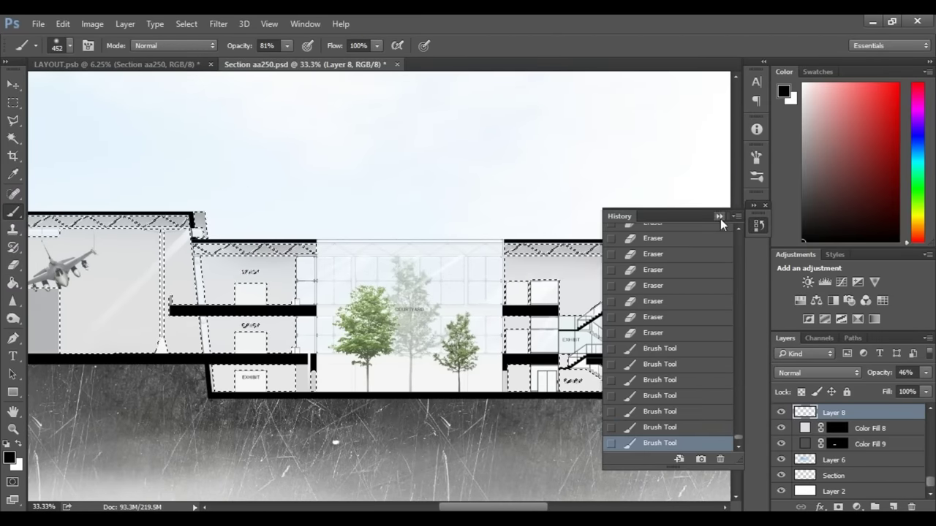
left_click(719, 217)
scroll(539, 449, "right", 4)
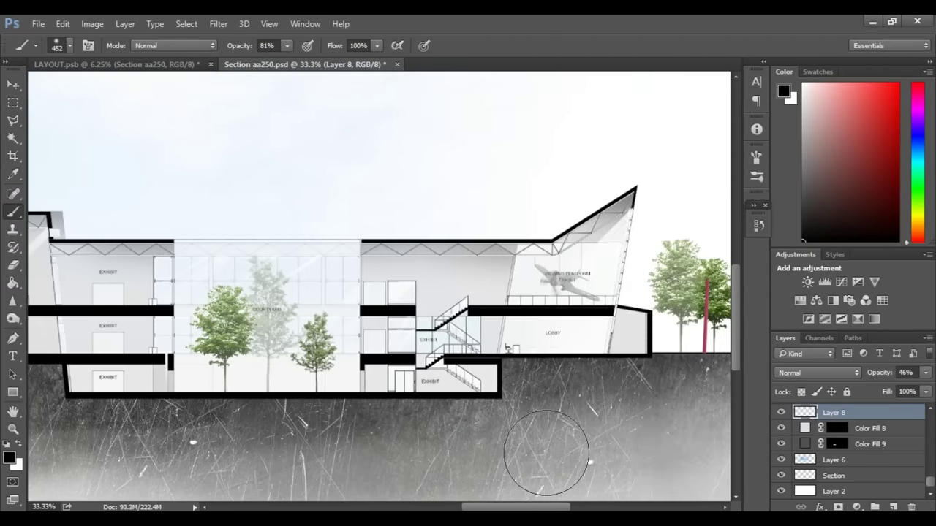
Step: Deselect the cut-out couple with the red shirt, then scale them down and place them on the lobby floor
key("ctrl+minus")
key("ctrl+minus")
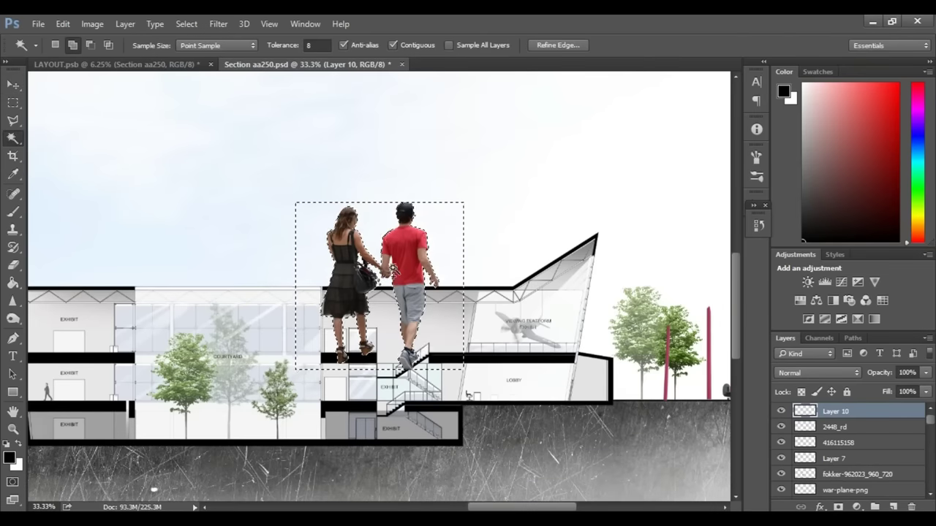
key("ctrl+d")
key("ctrl+t")
left_click_drag(439, 202, 403, 429)
left_click(622, 45)
left_click(19, 85)
key("ctrl+t")
left_click_drag(404, 405, 538, 396)
left_click(623, 45)
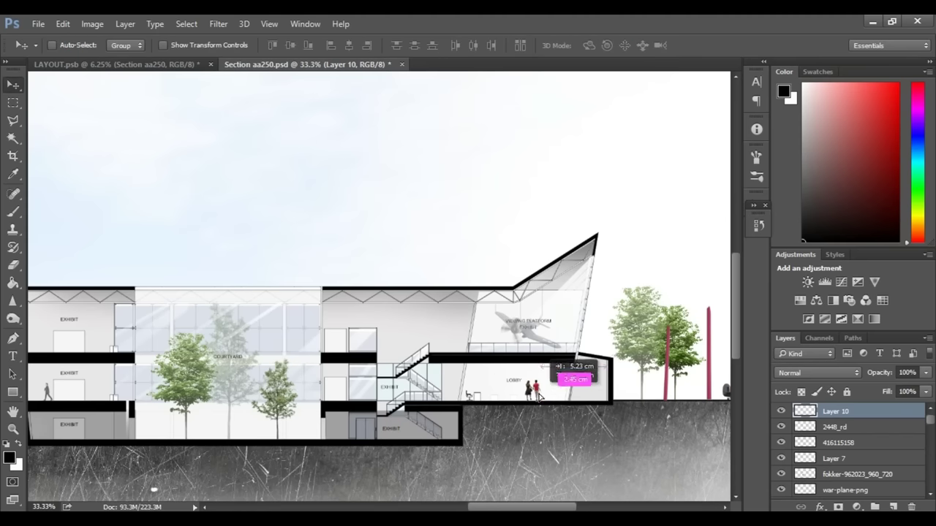
Step: Delete the part of the lobby couple's layer that extends below the floor line using a rectangular selection
left_click(13, 103)
left_click_drag(639, 465, 444, 404)
key("Delete")
key("ctrl+d")
left_click(13, 85)
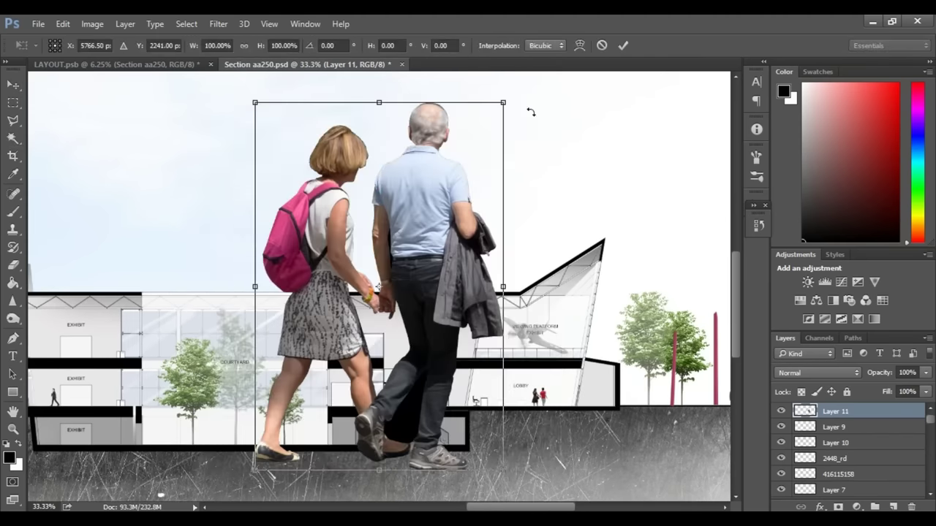
Step: Clear the leftover background between the legs of the couple with the pink backpack and scale them down into the courtyard
left_click(602, 45)
left_click(414, 410)
key("Delete")
key("ctrl+d")
key("ctrl+t")
left_click_drag(503, 102, 274, 428)
left_click(627, 45)
Step: Show the rulers, add horizontal head-height guides for the floors, and scale the courtyard couple to about 52%
key("ctrl+r")
left_click_drag(455, 79, 506, 400)
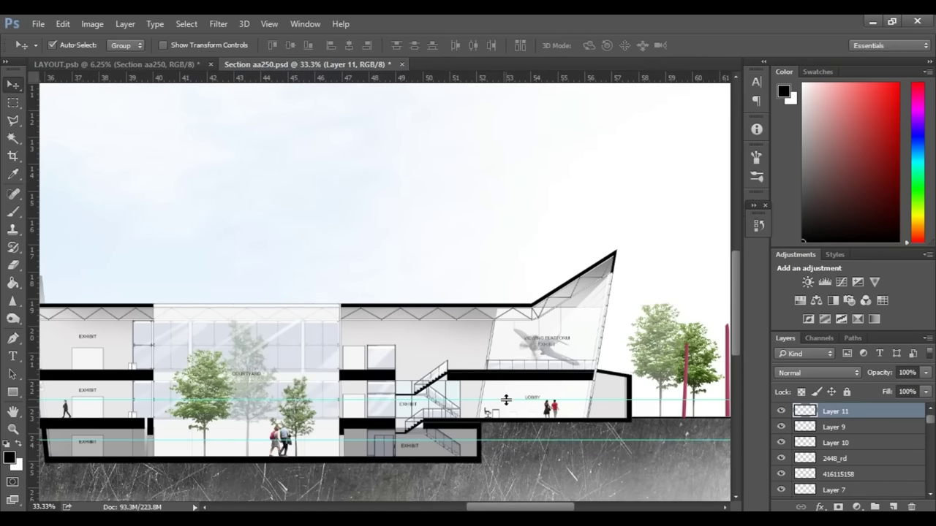
left_click_drag(497, 77, 497, 352)
key("ctrl+t")
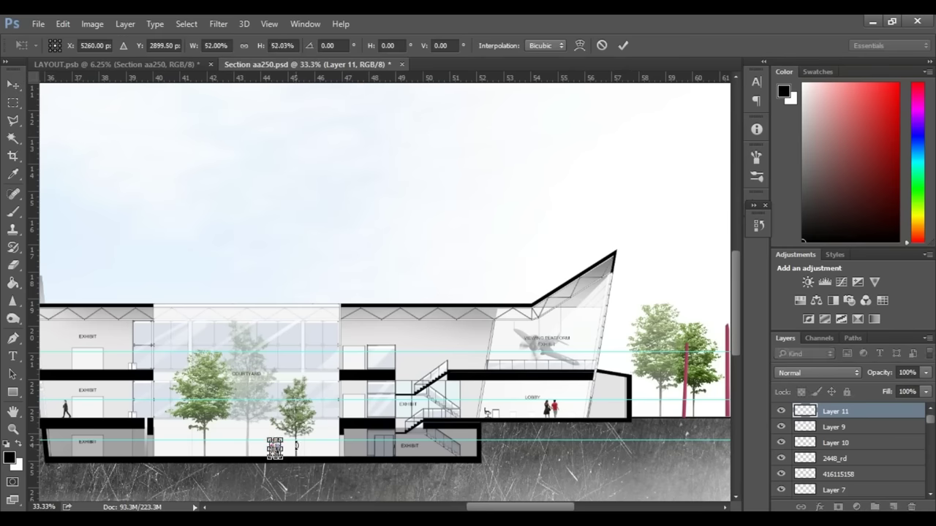
key("Return")
Step: Paste a group of visitors without their background, scale them onto the upper floor beside the stairs, and select the strip below for trimming
key("ctrl+v")
key("Delete")
key("ctrl+d")
key("ctrl+t")
left_click_drag(414, 264, 473, 365)
key("Return")
left_click(13, 85)
key("m")
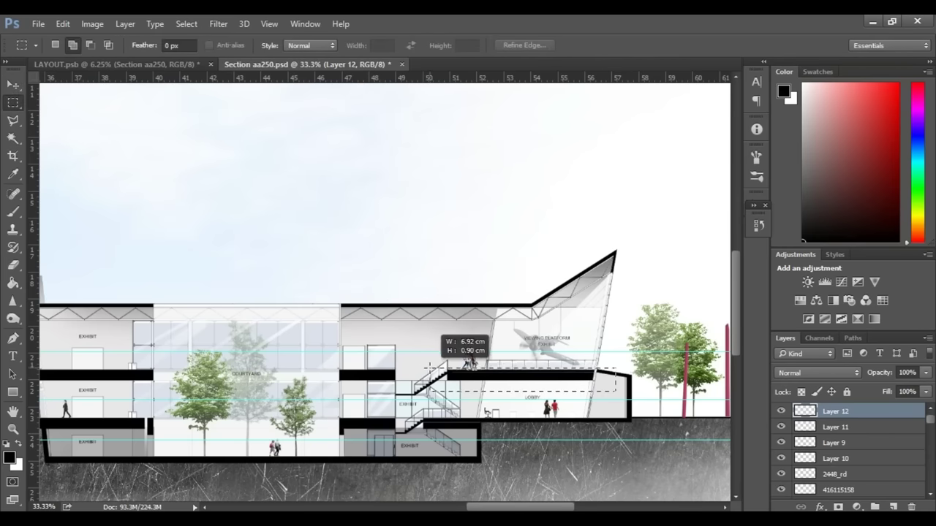
left_click_drag(616, 392, 433, 369)
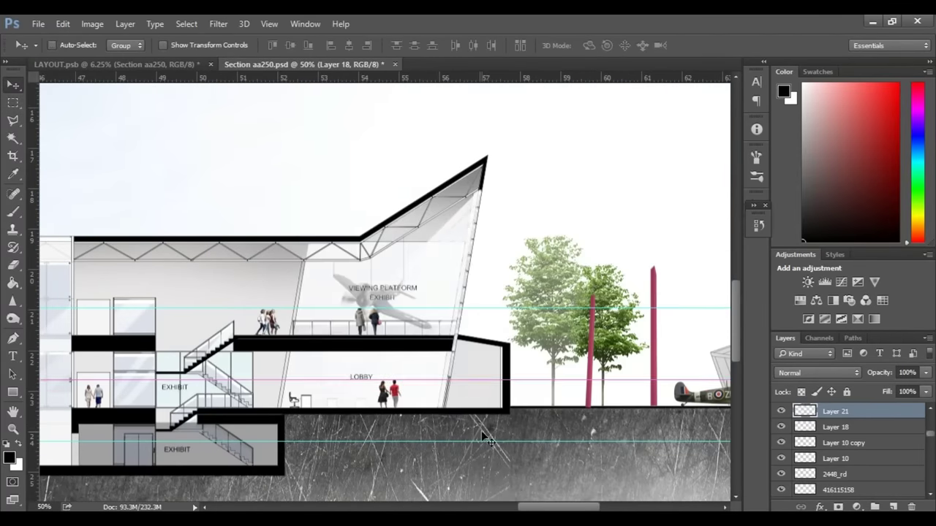
Step: Paste the person with a stroller, scale the figure to about 14.4%, and place it outdoors under the trees
key("ctrl+v")
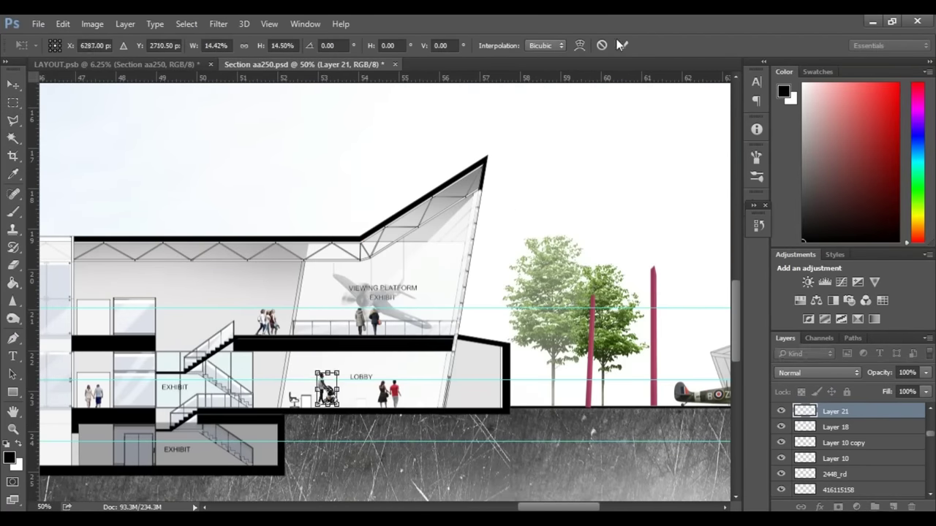
key("v")
left_click_drag(344, 407, 571, 407)
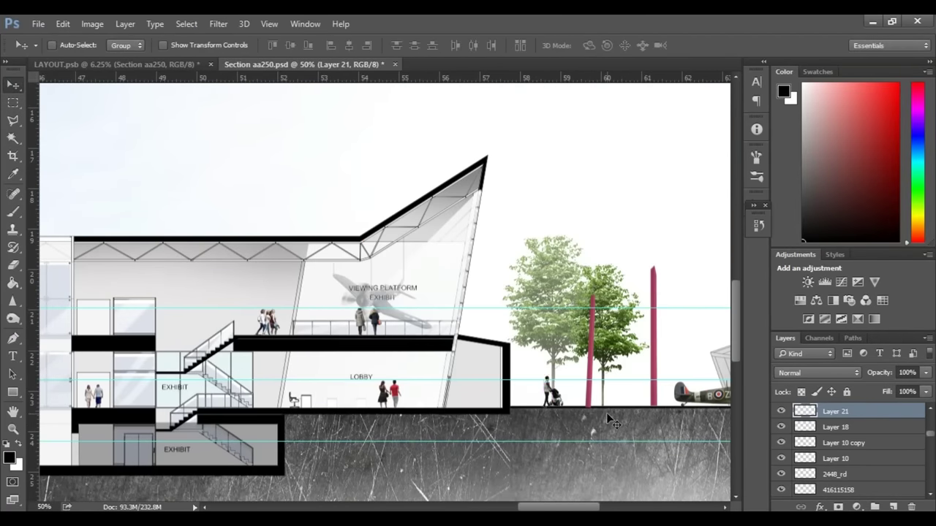
Step: Pick the red columns' layer and make a rectangular selection around the tall column between the trees and the parked aircraft
left_click(589, 398, "ctrl")
left_click(19, 102)
scroll(328, 247, "right", 5)
left_click_drag(328, 247, 364, 409)
left_click(14, 86)
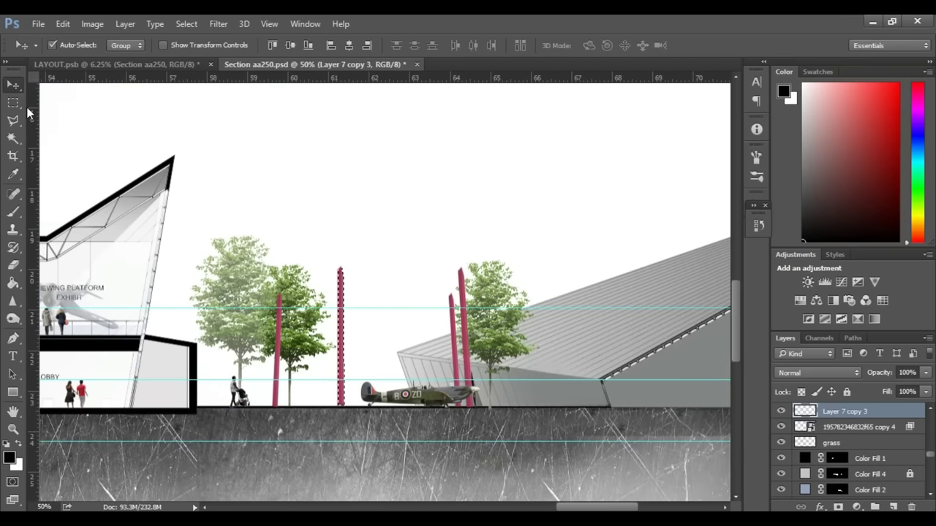
Step: Save the section document with the added people, shading and light rays
key("ctrl+minus")
key("ctrl+minus")
left_click_drag(574, 507, 475, 507)
key("ctrl+minus")
key("ctrl+minus")
key("ctrl+s")
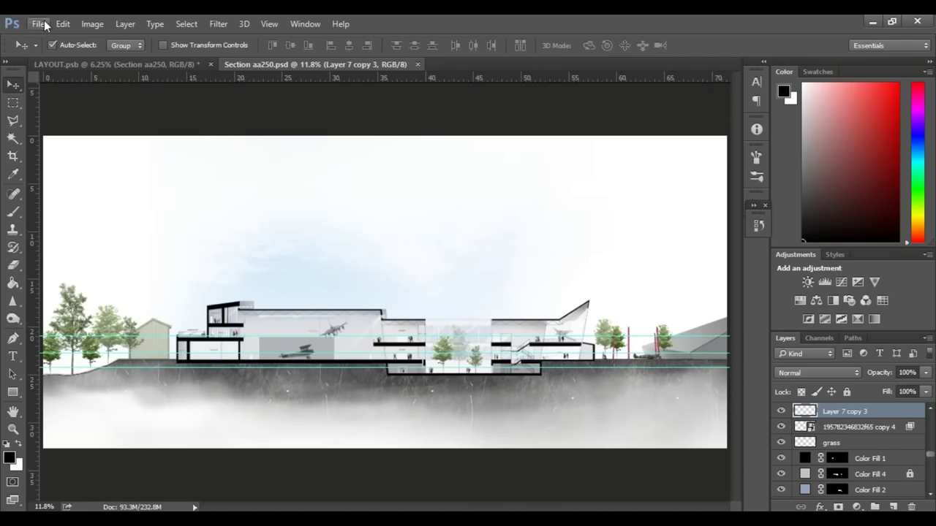